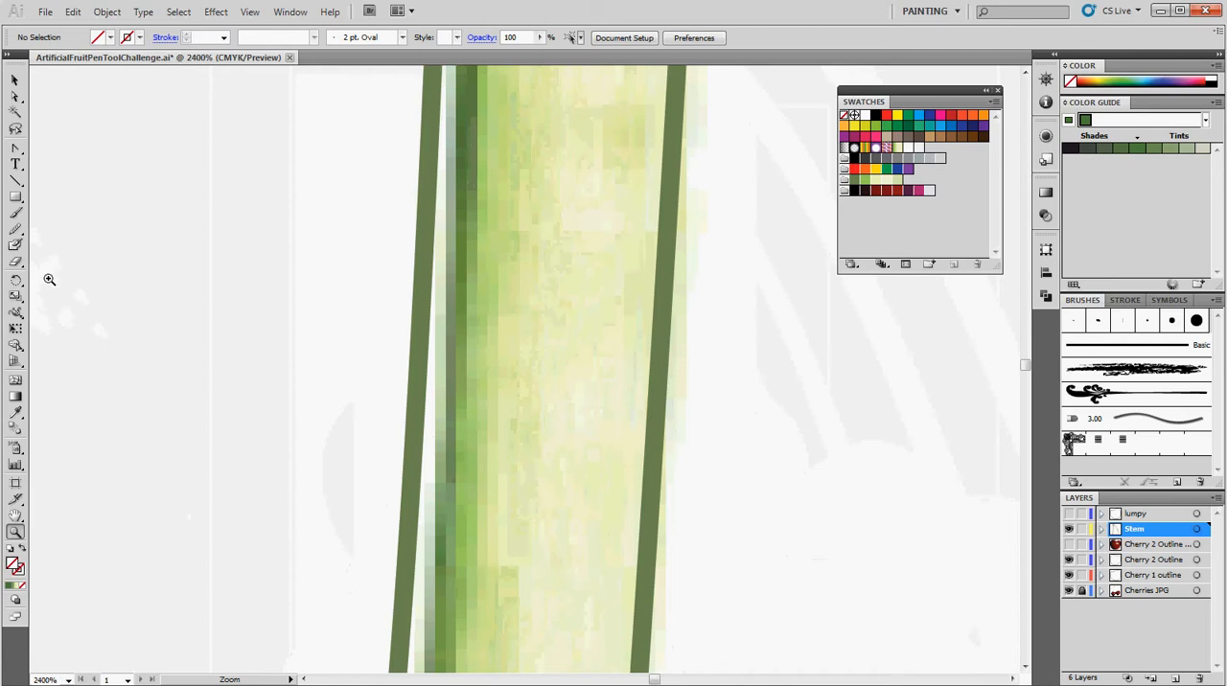
# Sample the dark green along the stem's shaded edge with the Eyedropper and add it to the swatches.
pyautogui.click(16, 413)
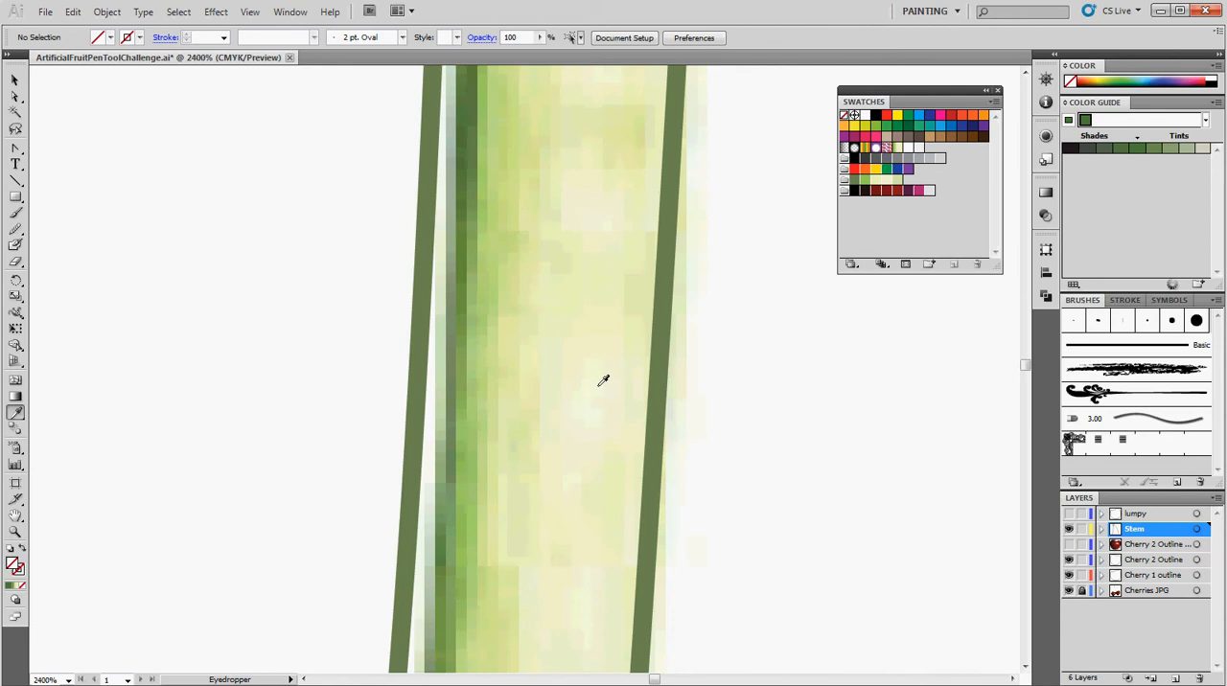
pyautogui.click(455, 406)
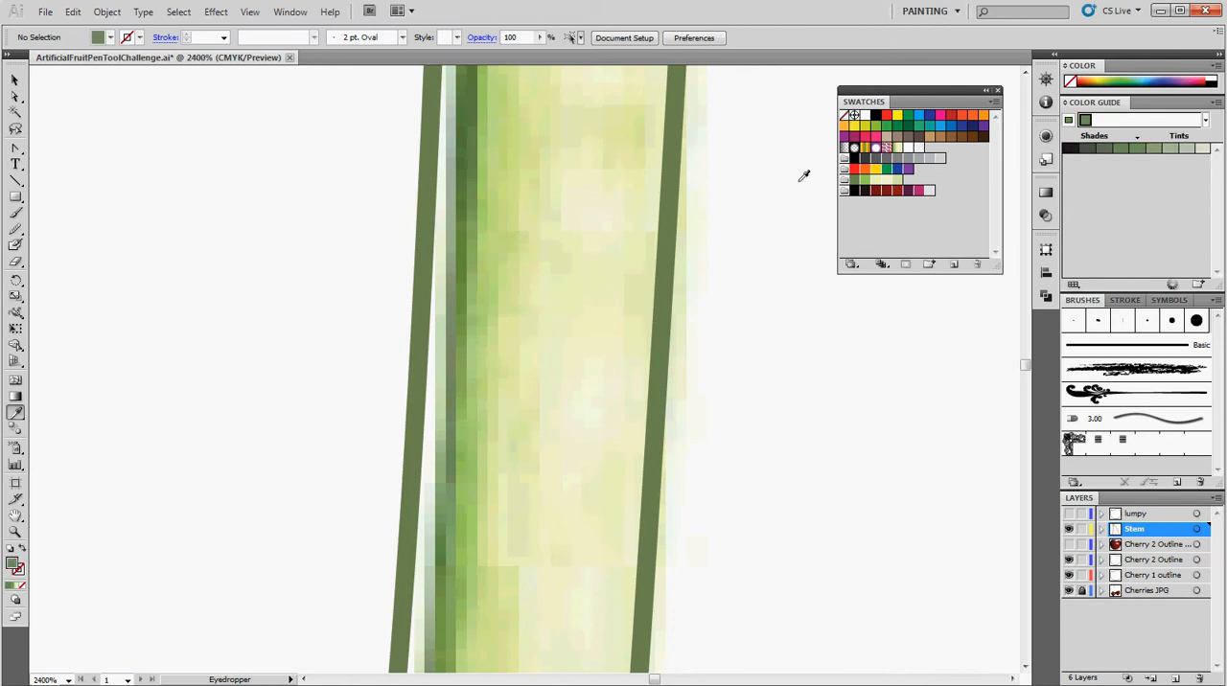
pyautogui.click(1062, 65)
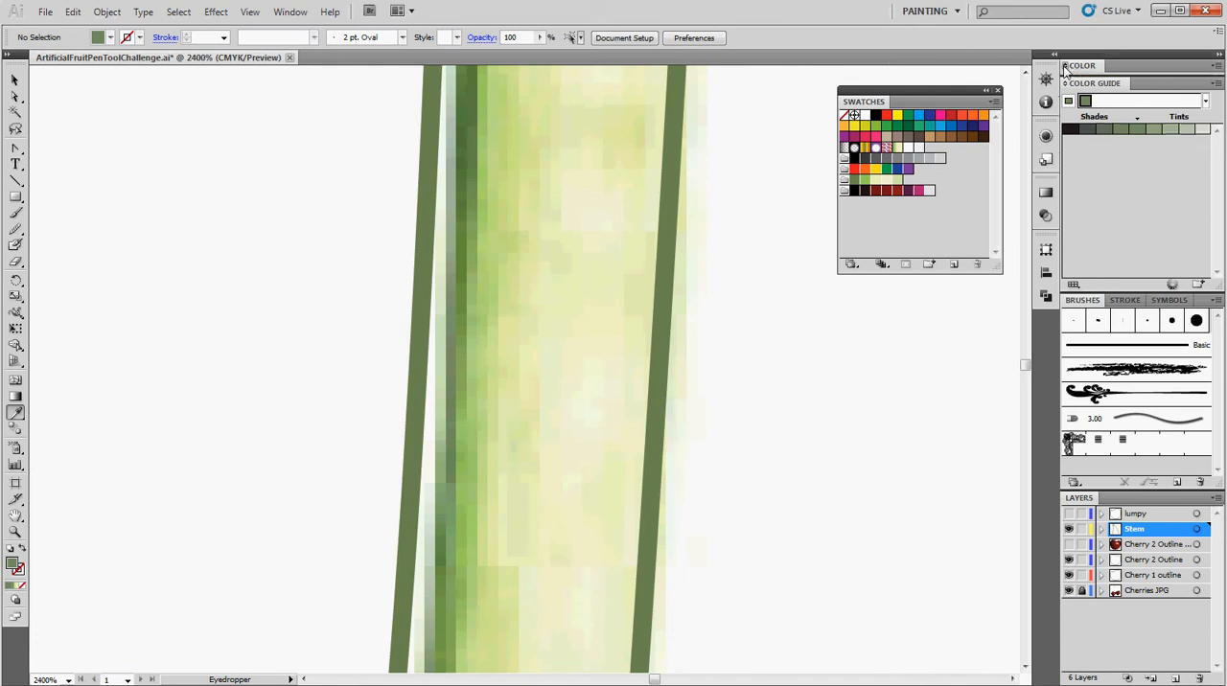
pyautogui.moveTo(1072, 88); pyautogui.dragTo(929, 150)
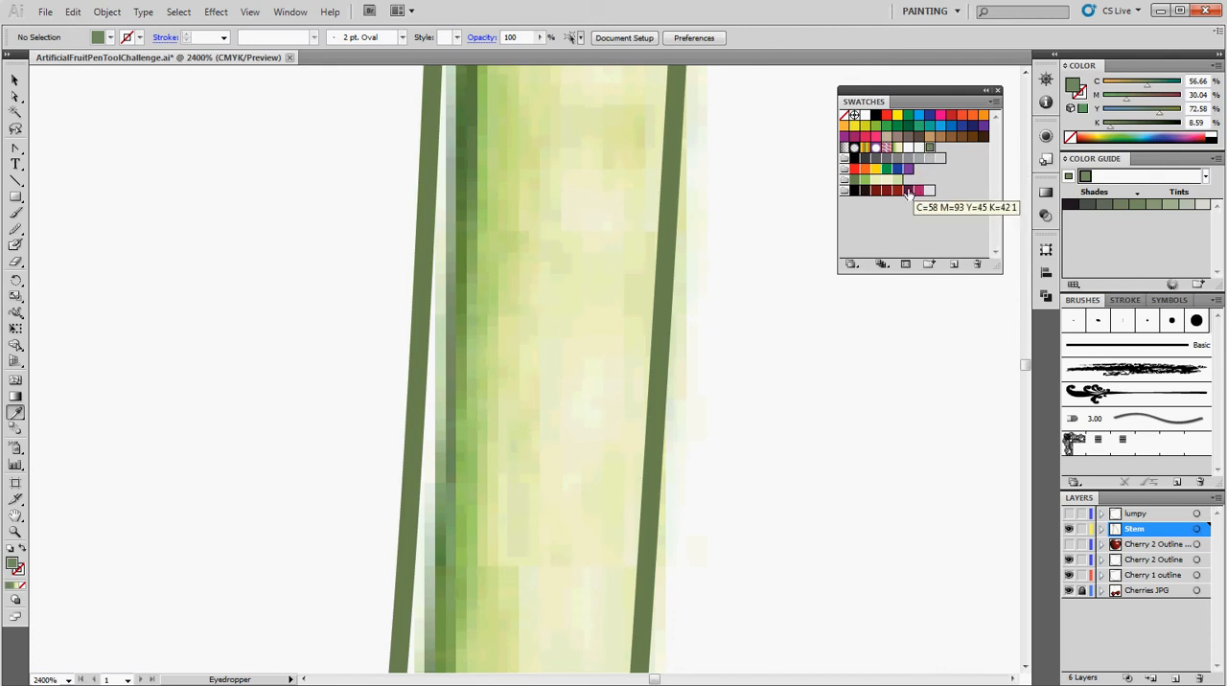
# Create a color group from the sampled dark green swatch, named StemGroup followed by the author's first name.
pyautogui.click(929, 267)
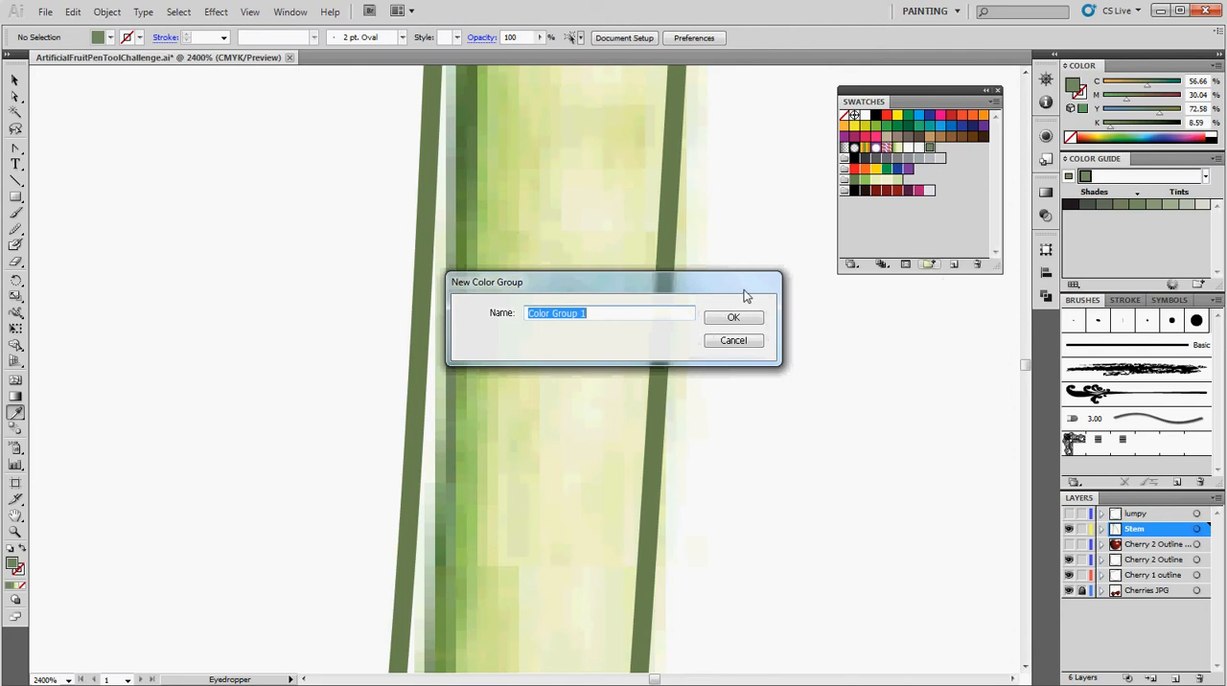
pyautogui.write('StemGroupBrian')
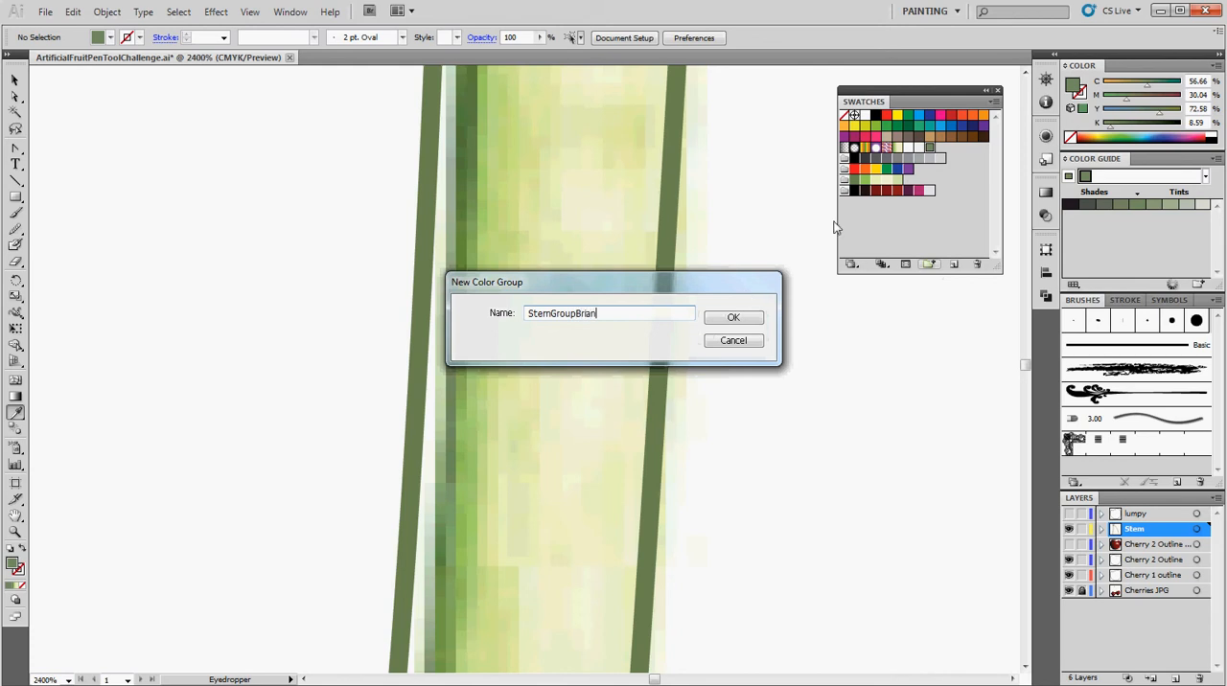
pyautogui.click(742, 322)
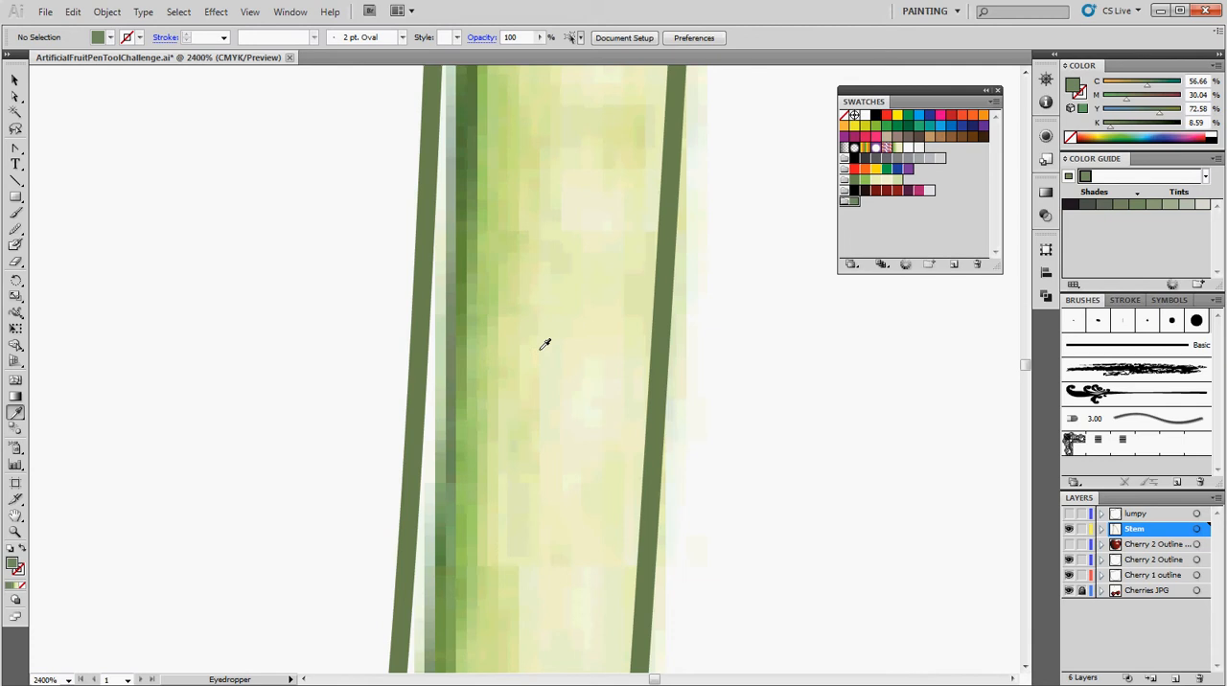
# Sample a lighter green from the stem and add it to the new stem color group.
pyautogui.click(474, 525)
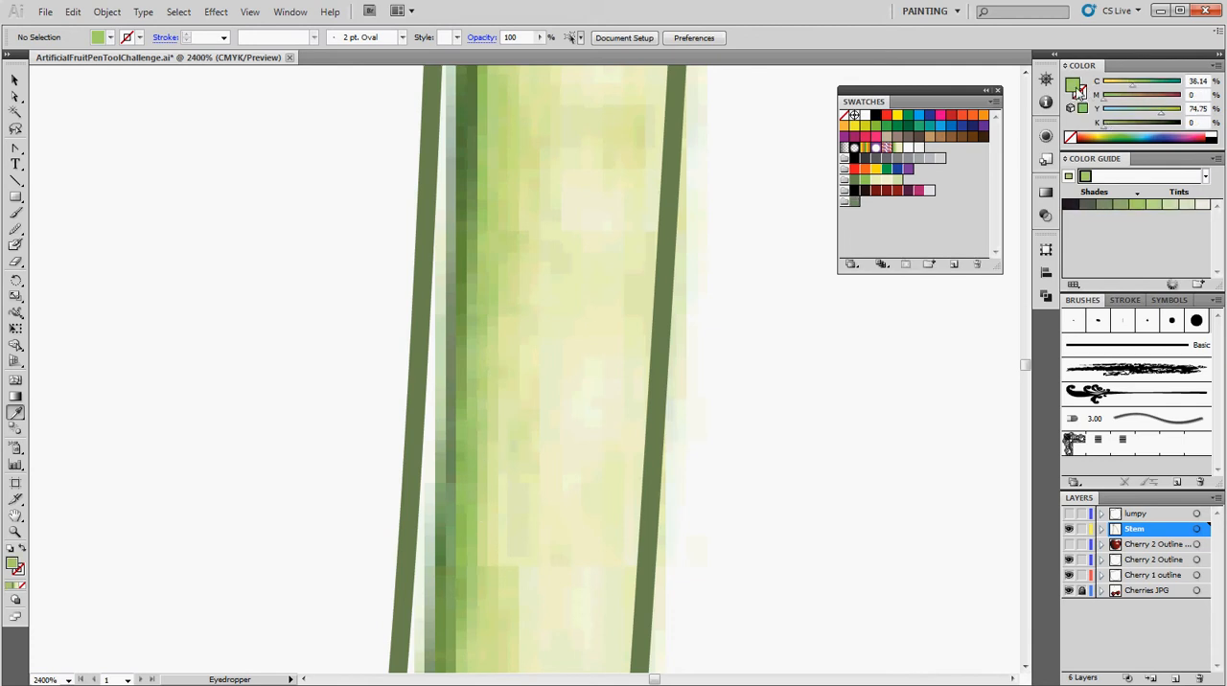
pyautogui.moveTo(961, 151); pyautogui.dragTo(893, 216)
pyautogui.moveTo(926, 147); pyautogui.dragTo(864, 208)
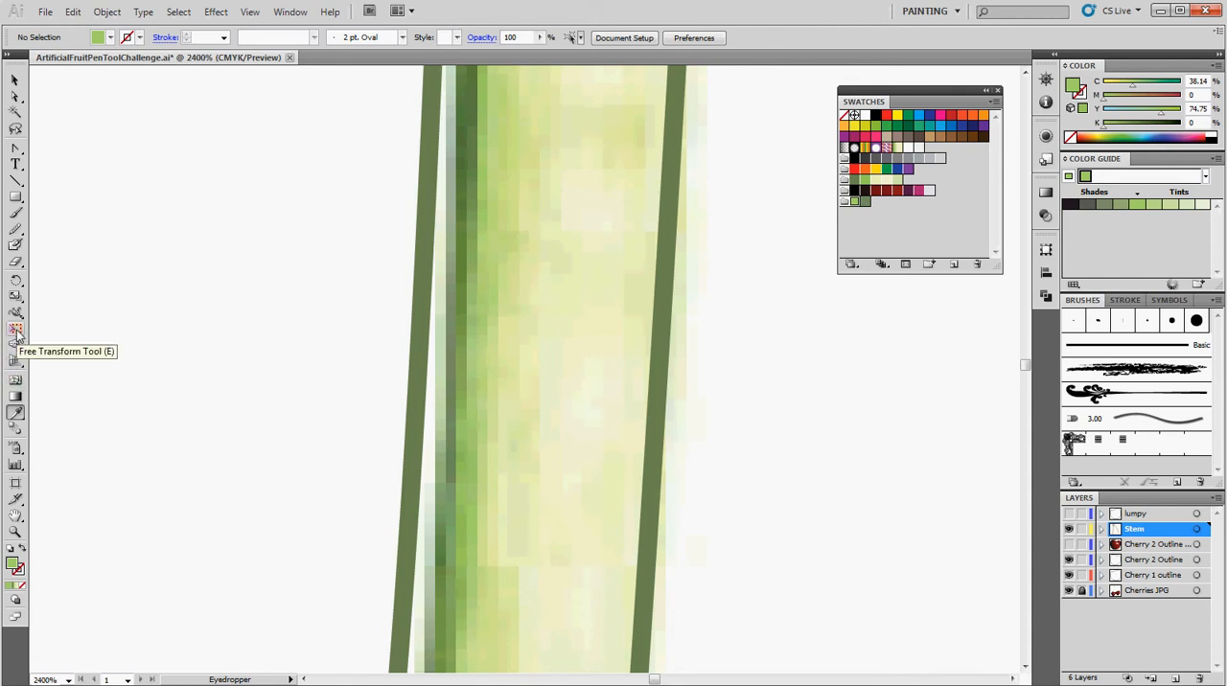
# Bring up the gradient settings as a separate floating window and keep the stem swatches accessible.
pyautogui.click(16, 398)
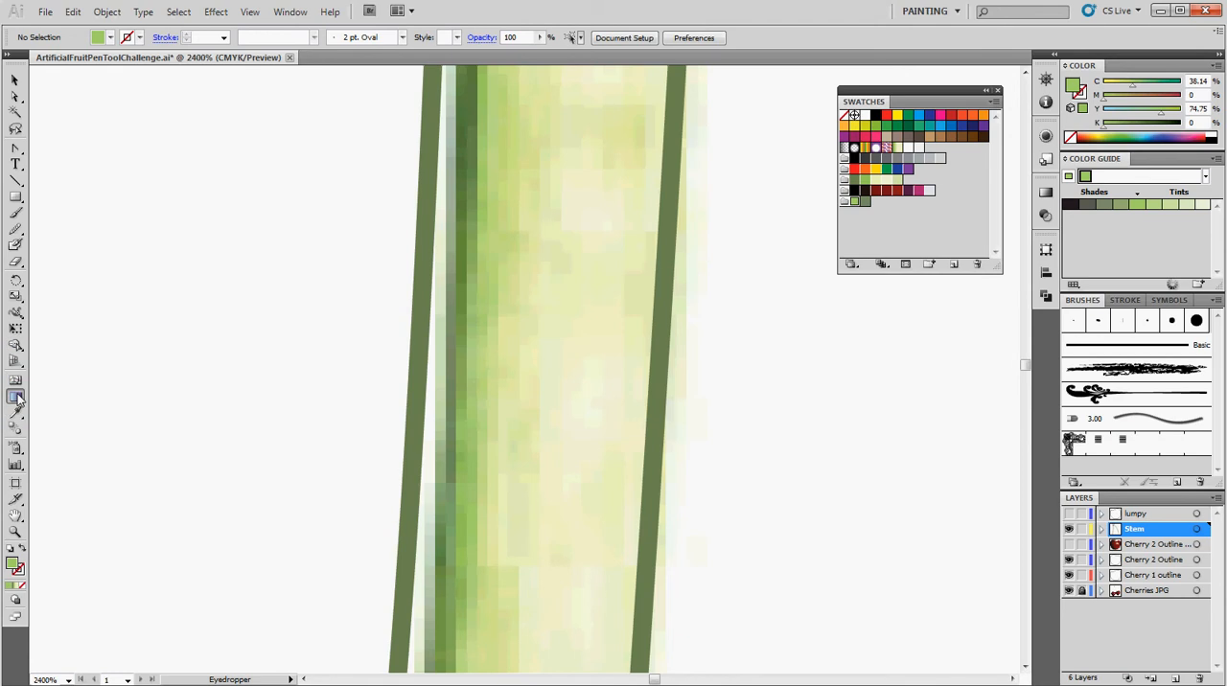
pyautogui.doubleClick(16, 400)
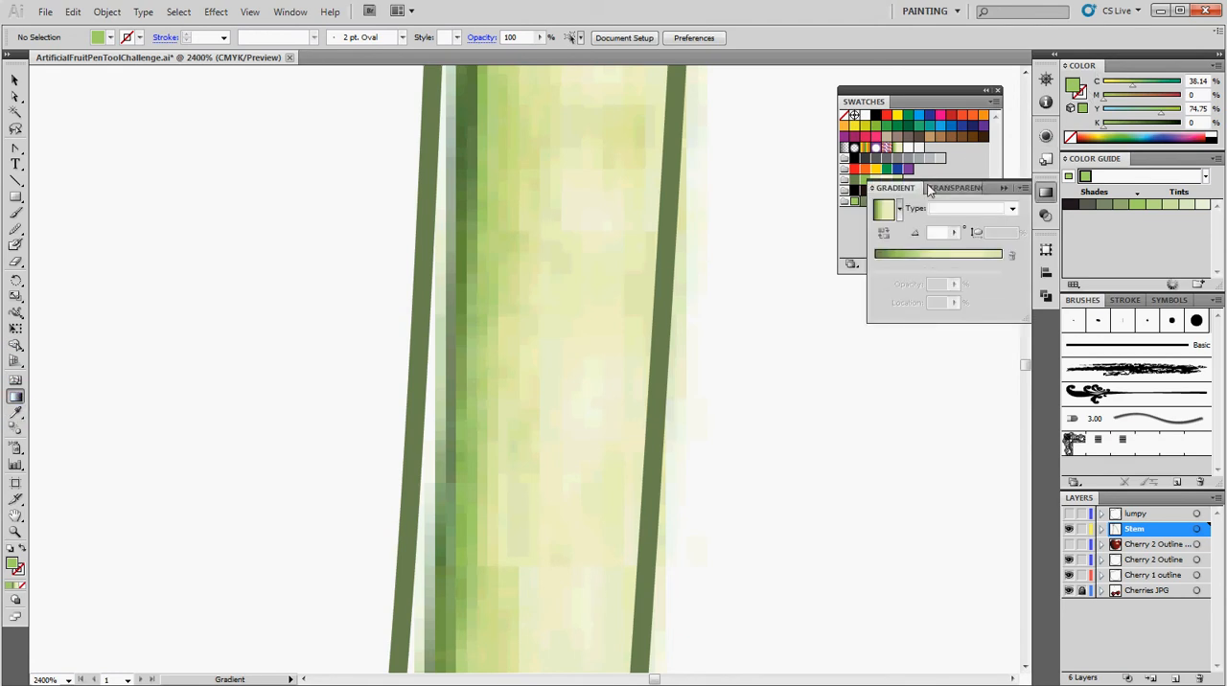
pyautogui.moveTo(894, 187); pyautogui.dragTo(817, 292)
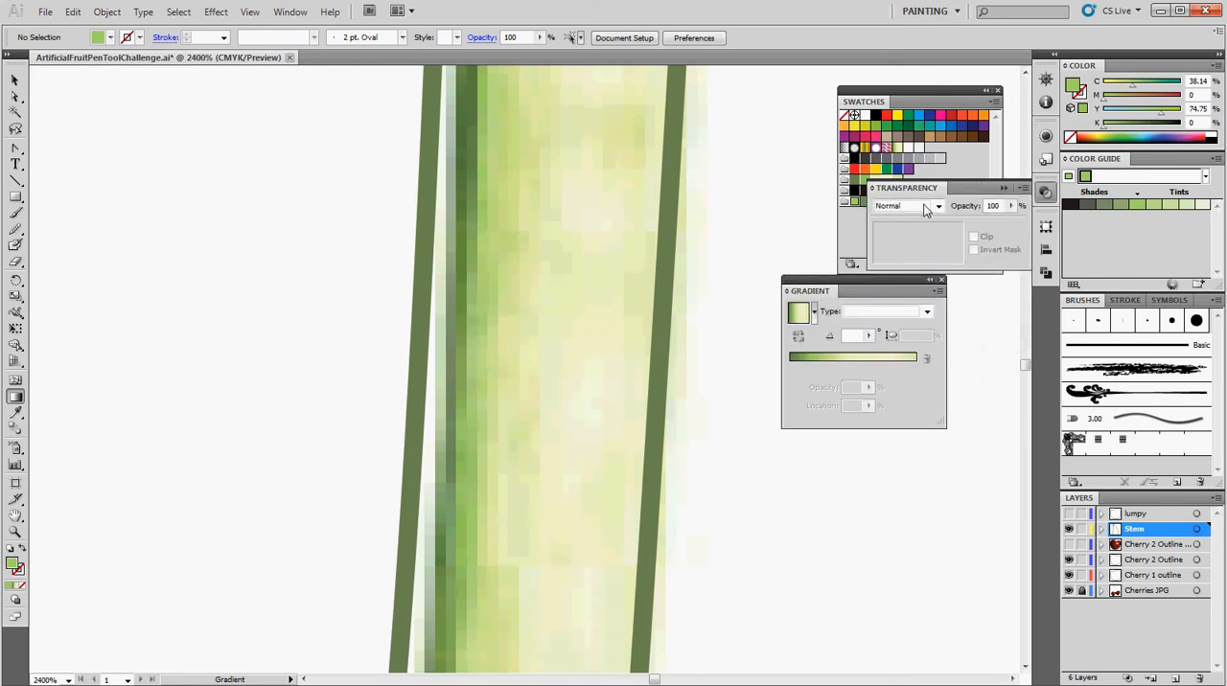
pyautogui.click(850, 226)
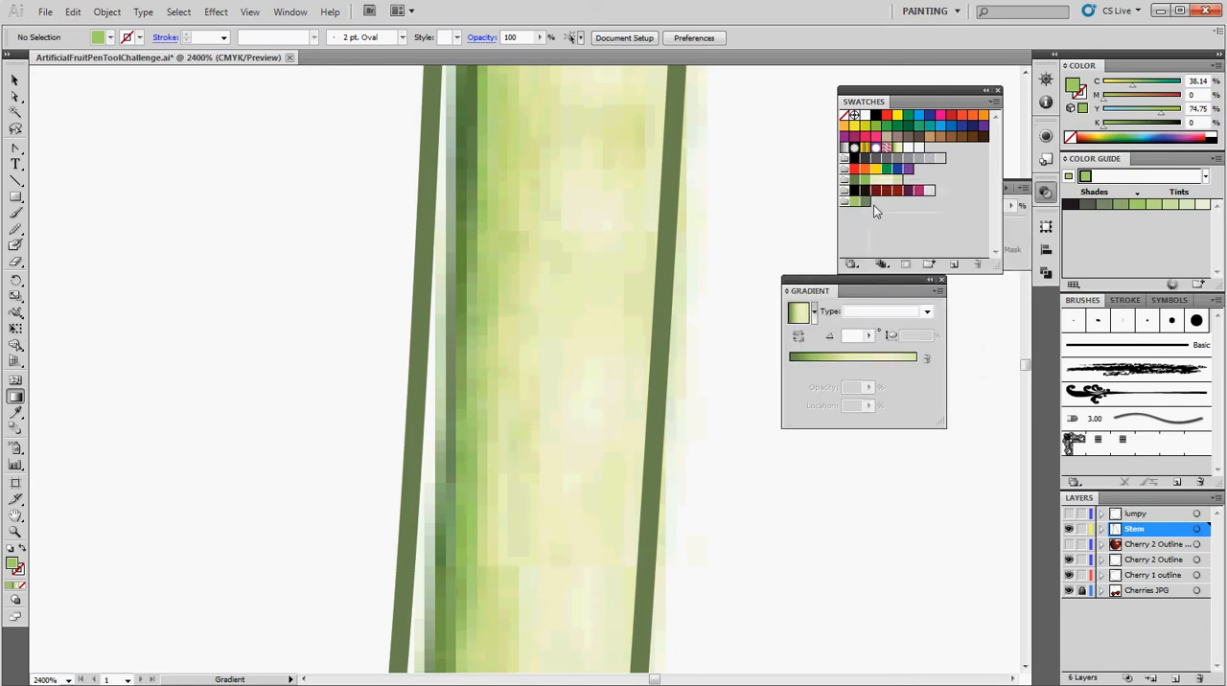
# Build a linear stem gradient starting in dark green, with bright green at about 9% and pale greens at about 31% and 88%.
pyautogui.moveTo(856, 188); pyautogui.dragTo(851, 405)
pyautogui.moveTo(887, 368); pyautogui.dragTo(893, 388)
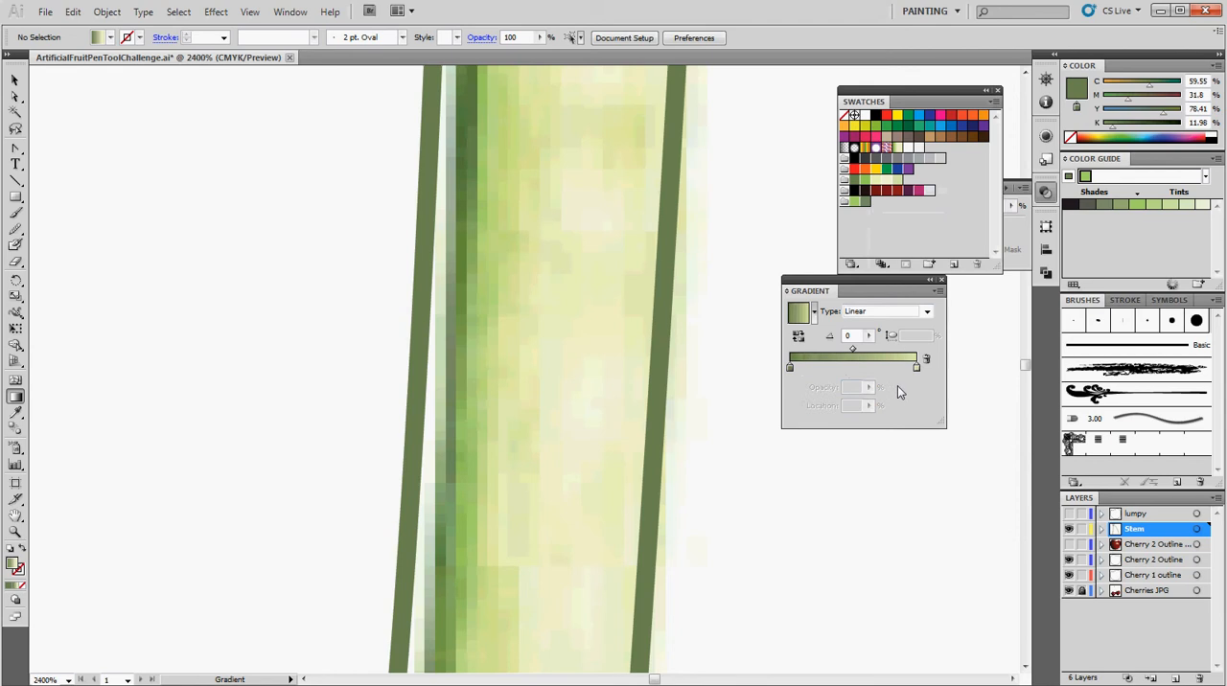
pyautogui.click(916, 368)
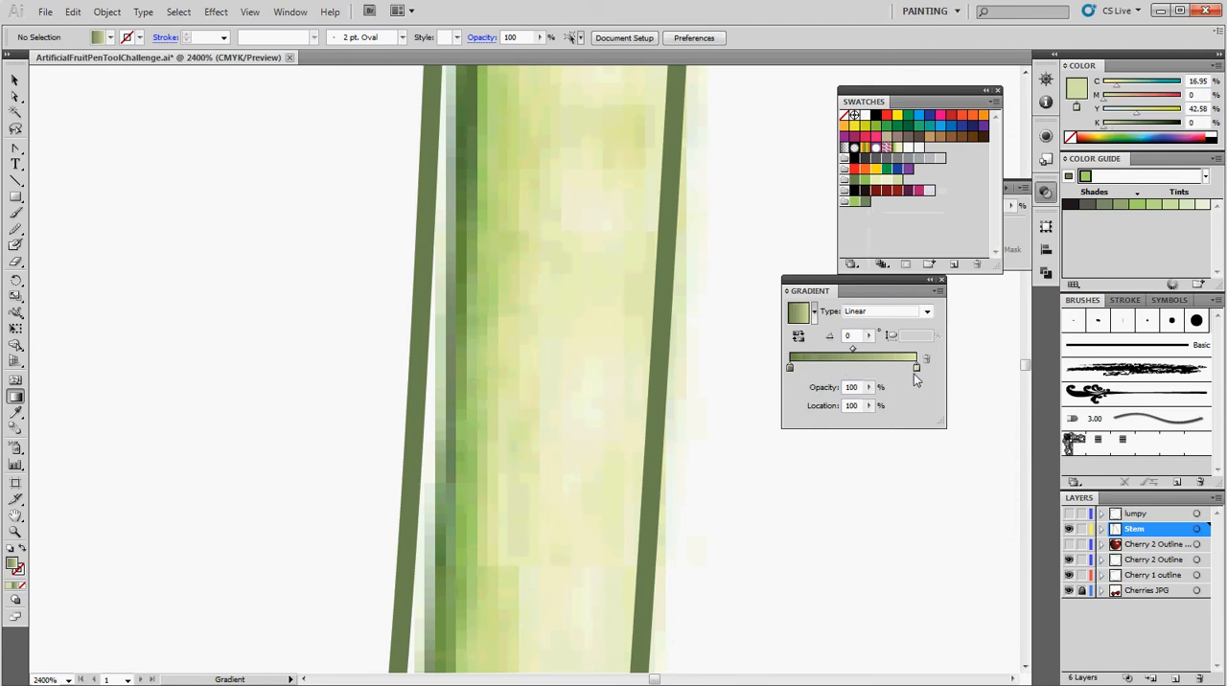
pyautogui.moveTo(864, 180); pyautogui.dragTo(800, 369)
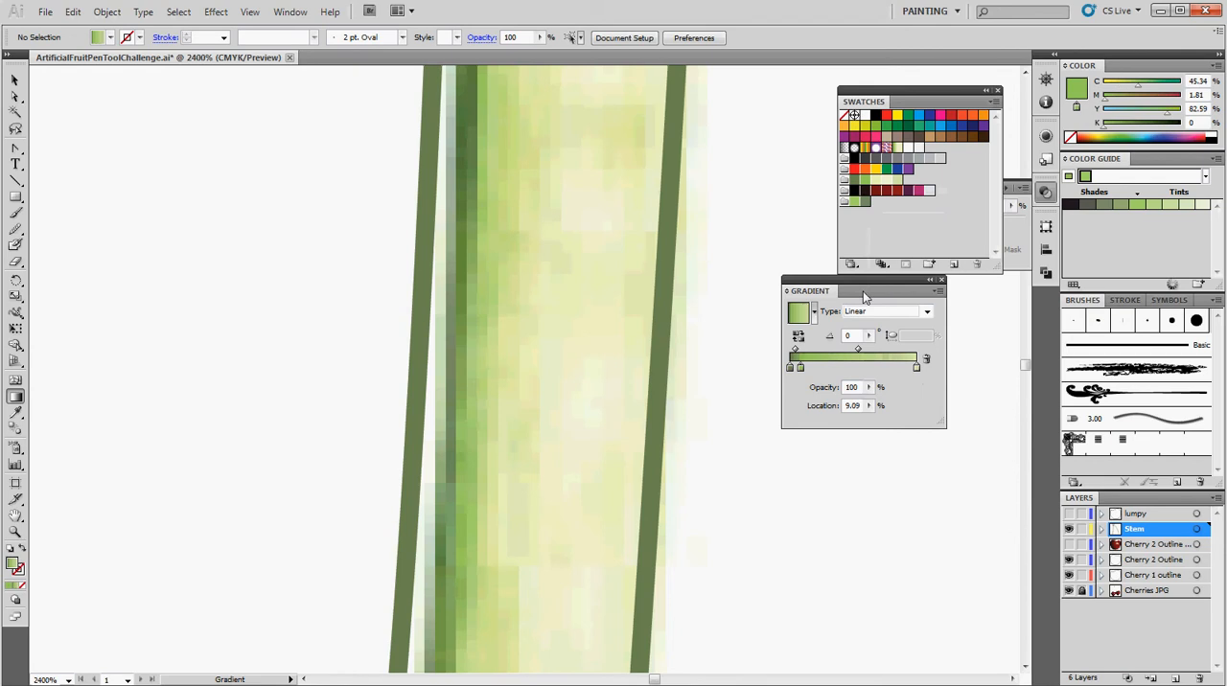
pyautogui.moveTo(873, 189); pyautogui.dragTo(828, 367)
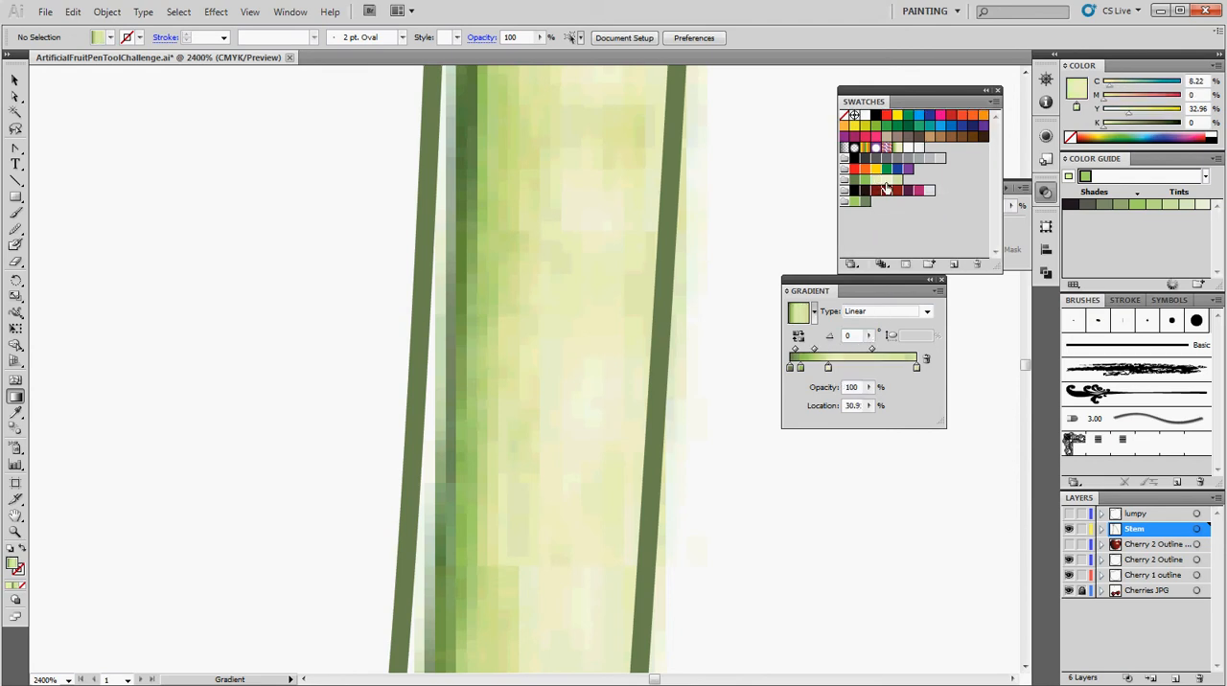
pyautogui.moveTo(886, 179); pyautogui.dragTo(901, 369)
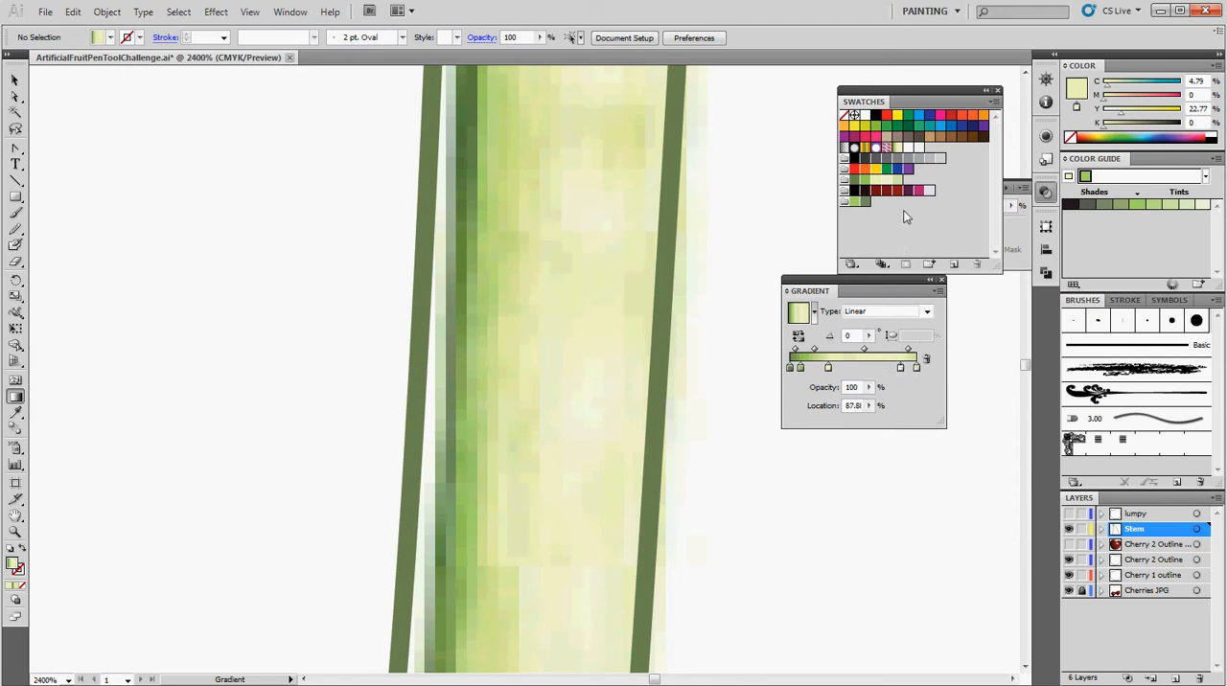
# Darken the gradient's end stop by setting its black to 17% and cyan to 24%.
pyautogui.click(917, 368)
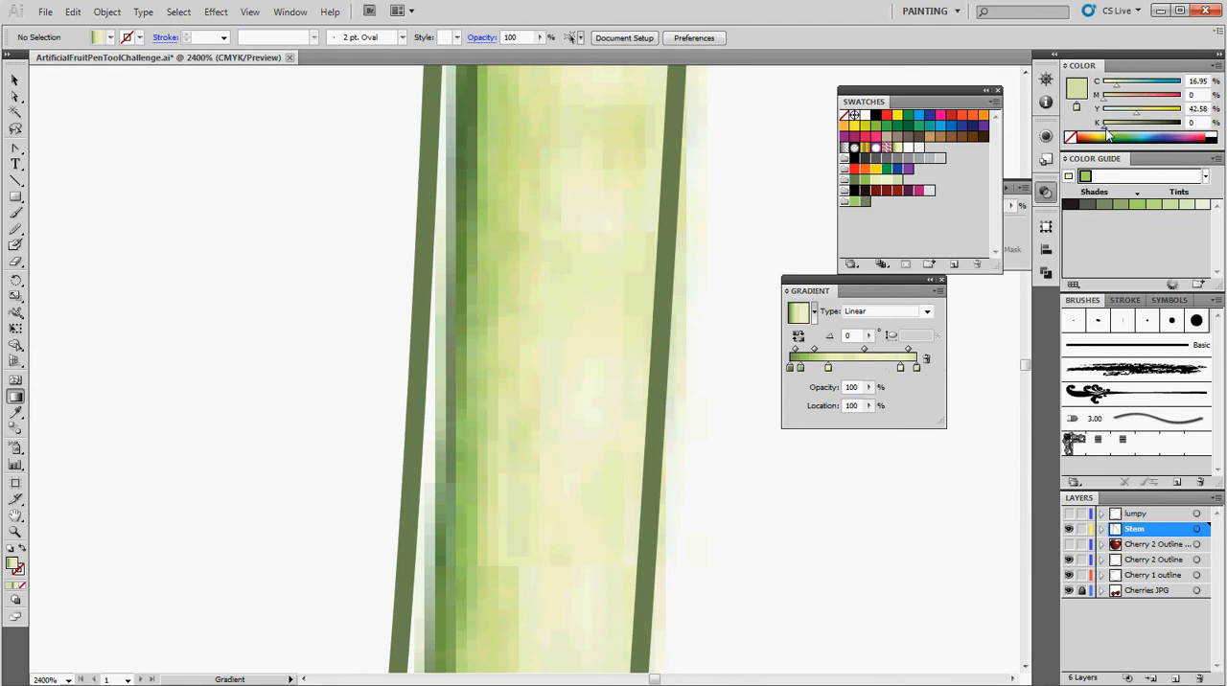
pyautogui.moveTo(1106, 129); pyautogui.dragTo(1120, 128)
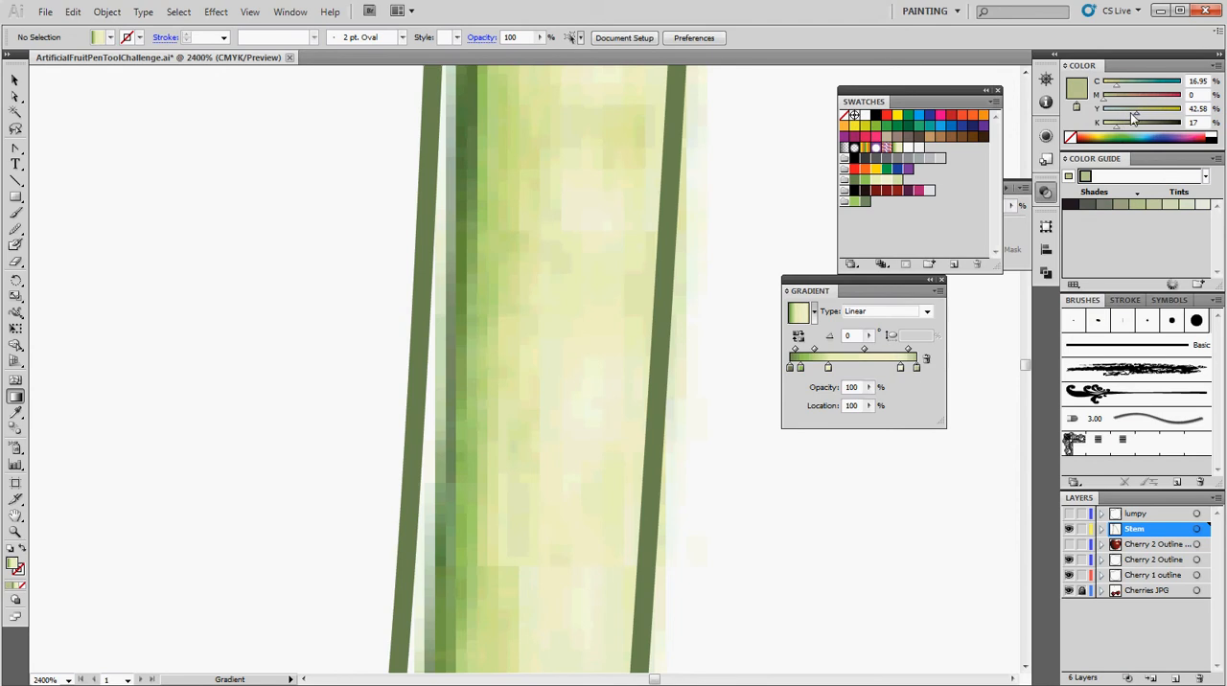
pyautogui.moveTo(1117, 87); pyautogui.dragTo(1123, 87)
# Select the left cherry's stem path, save the new gradient as a swatch and apply it as the stem's fill.
pyautogui.doubleClick(16, 517)
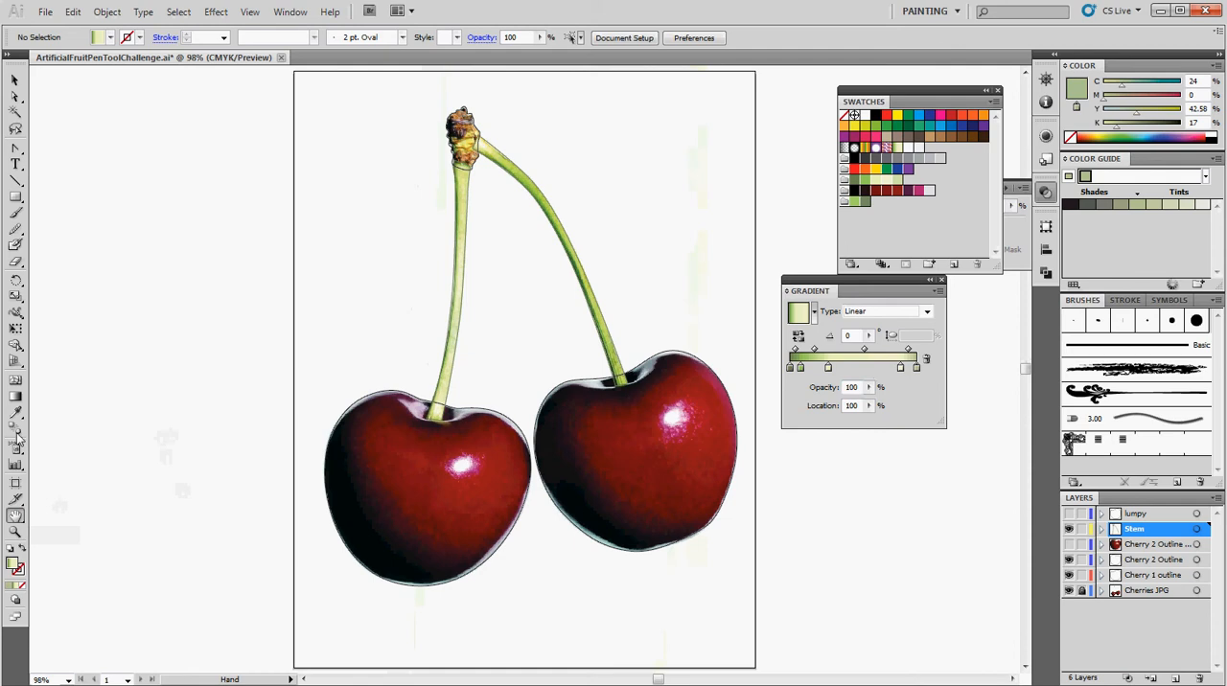
pyautogui.click(16, 531)
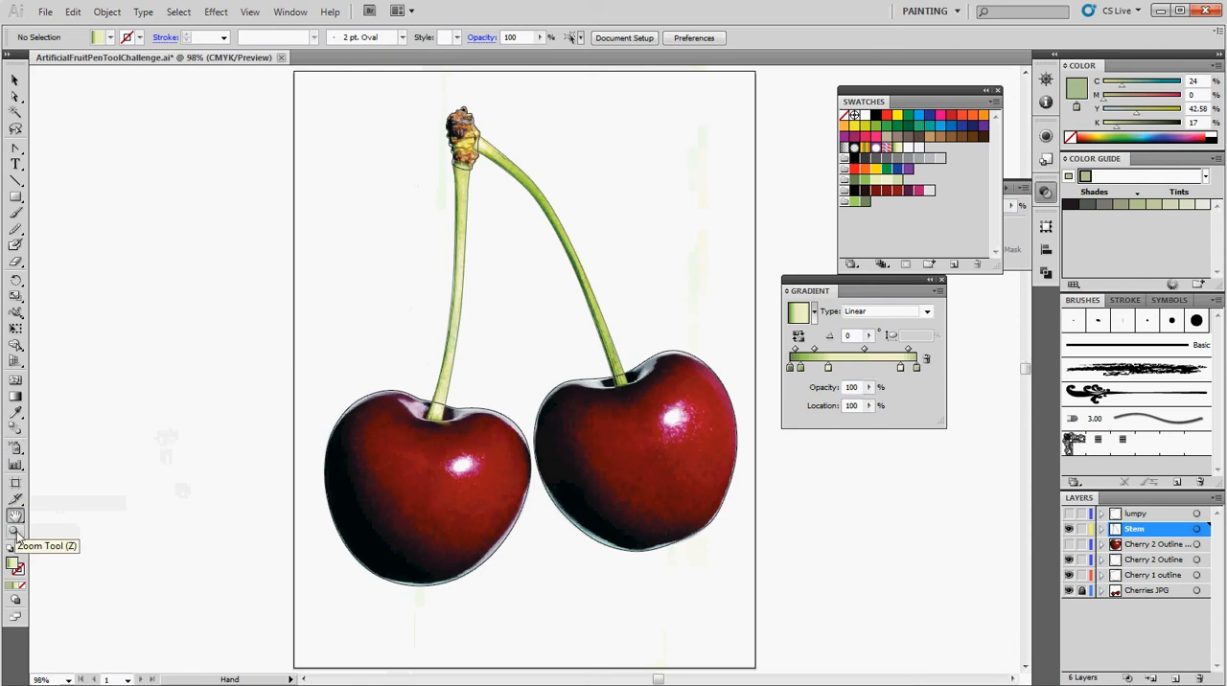
pyautogui.click(462, 245)
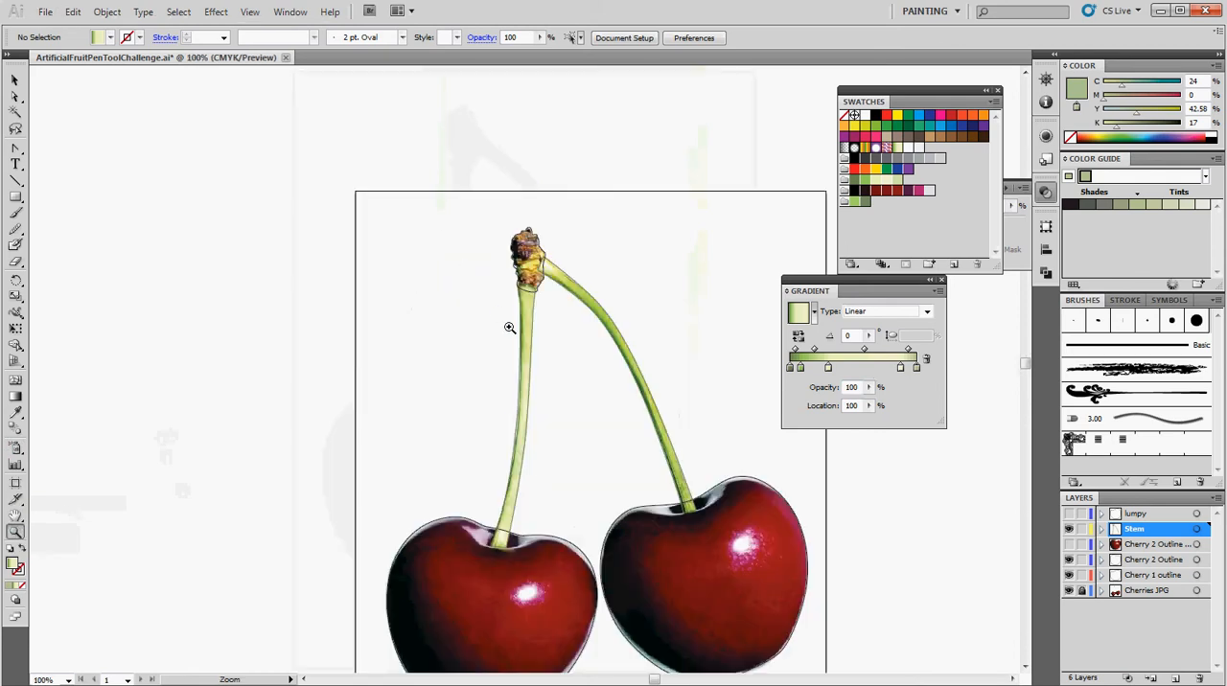
pyautogui.click(560, 471)
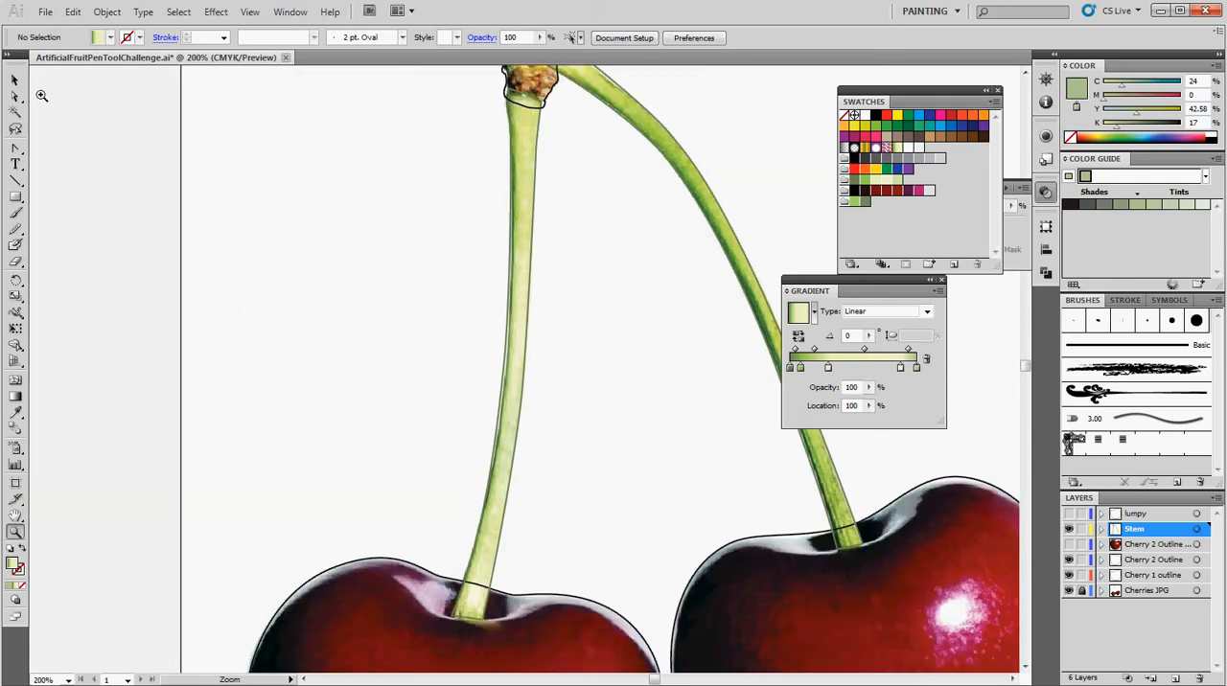
pyautogui.press('v')
pyautogui.click(524, 367)
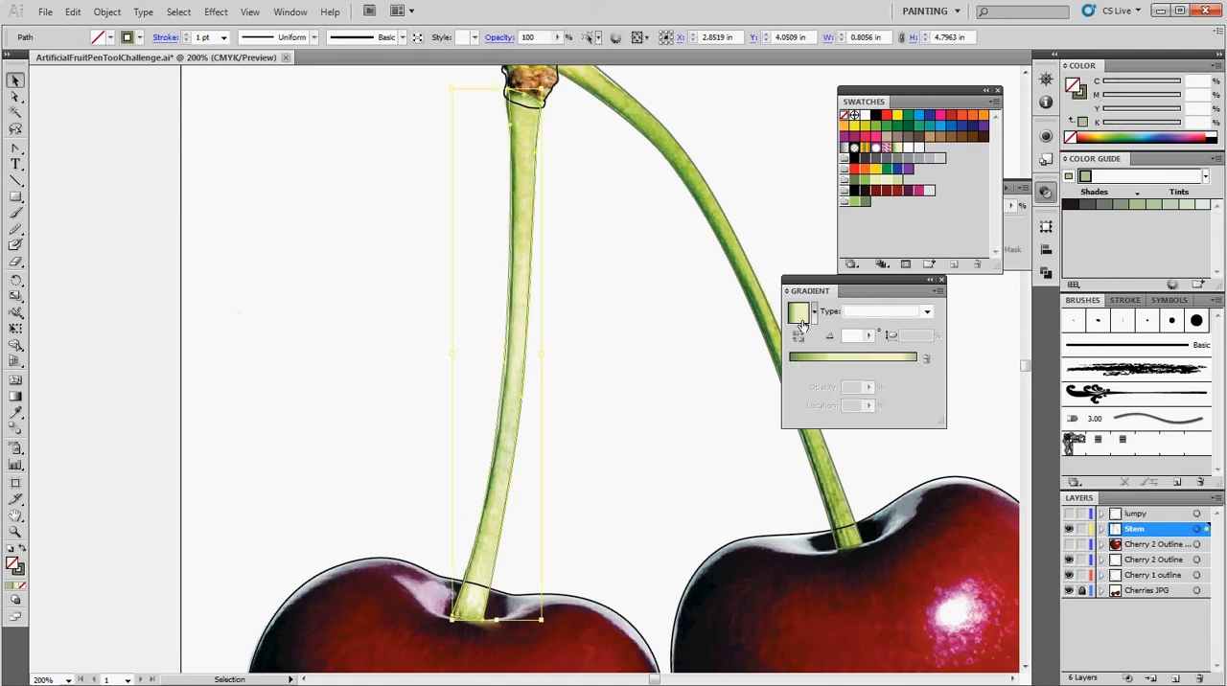
pyautogui.moveTo(802, 322); pyautogui.dragTo(860, 235)
pyautogui.click(929, 150)
# Try to rename the new gradient swatch as StemGradient followed by the author's first name.
pyautogui.doubleClick(930, 151)
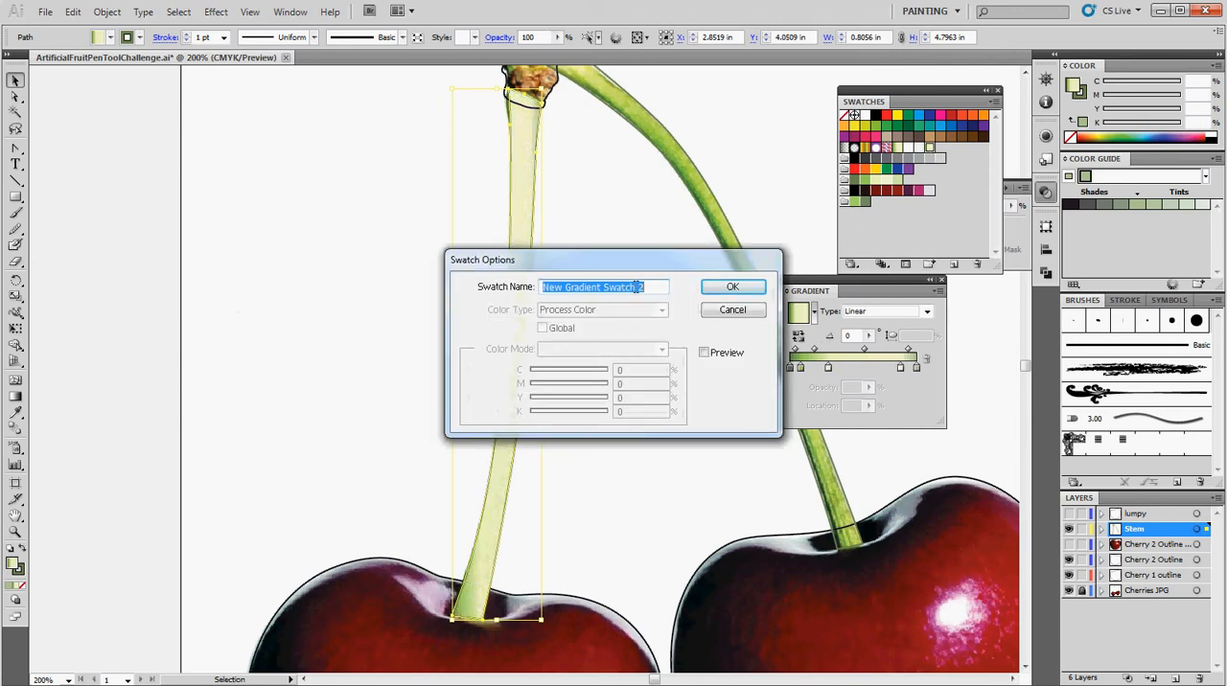
pyautogui.write('StemGra')
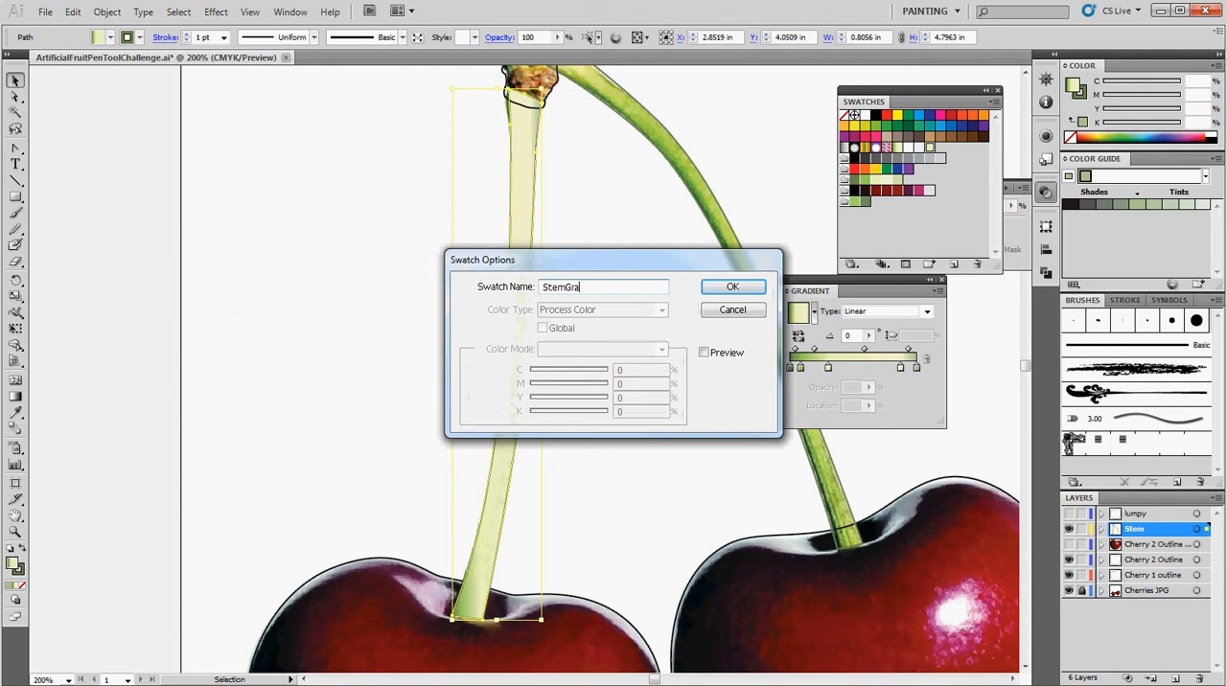
pyautogui.write('dientBrian')
pyautogui.click(731, 287)
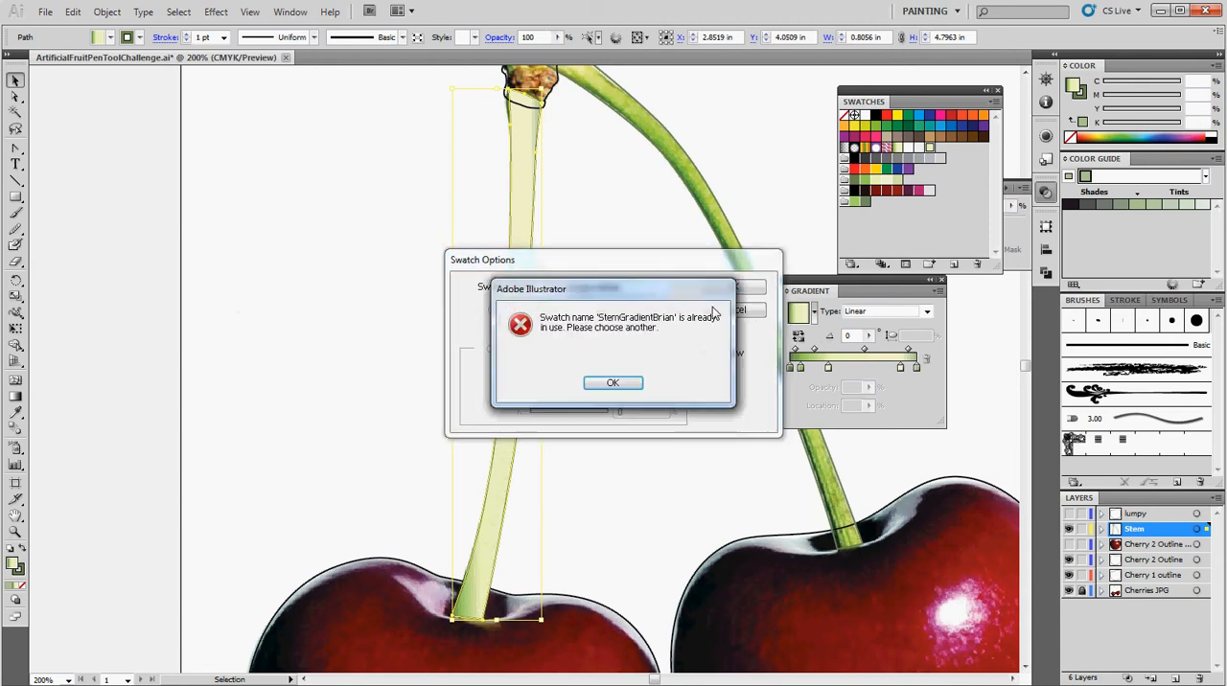
pyautogui.click(627, 381)
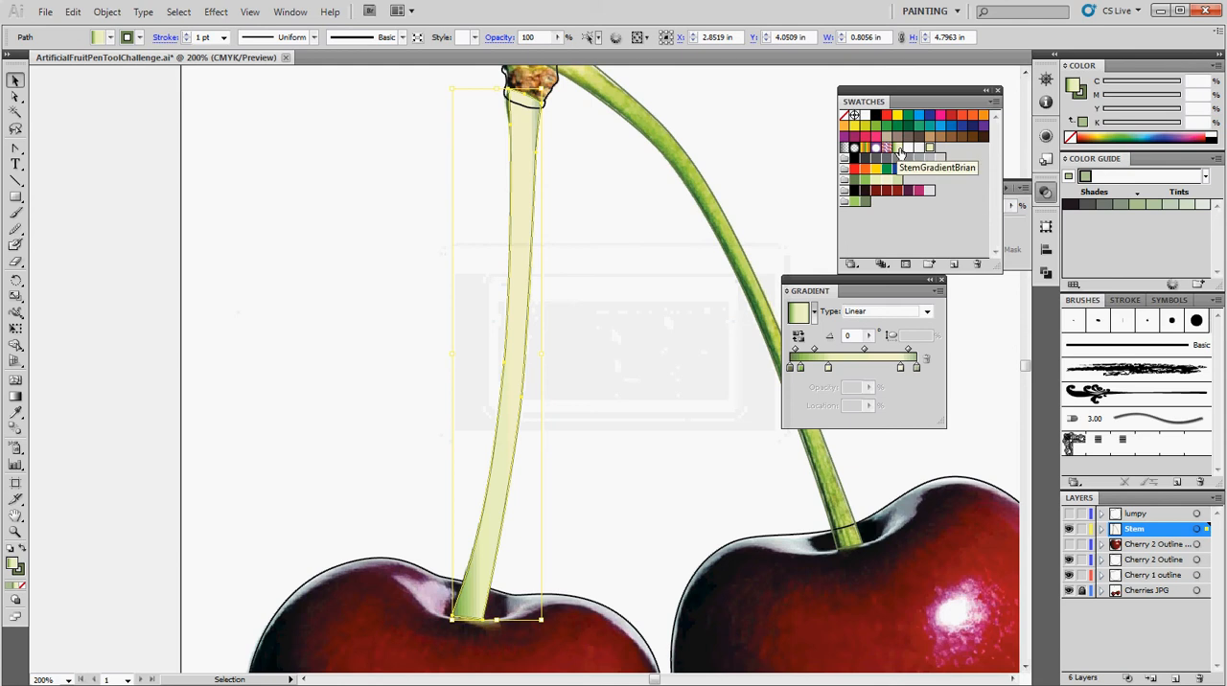
# Fill the left stem with the existing stem gradient swatch, set the gradient angle to 113° and deselect the stem.
pyautogui.click(562, 257)
pyautogui.click(529, 259)
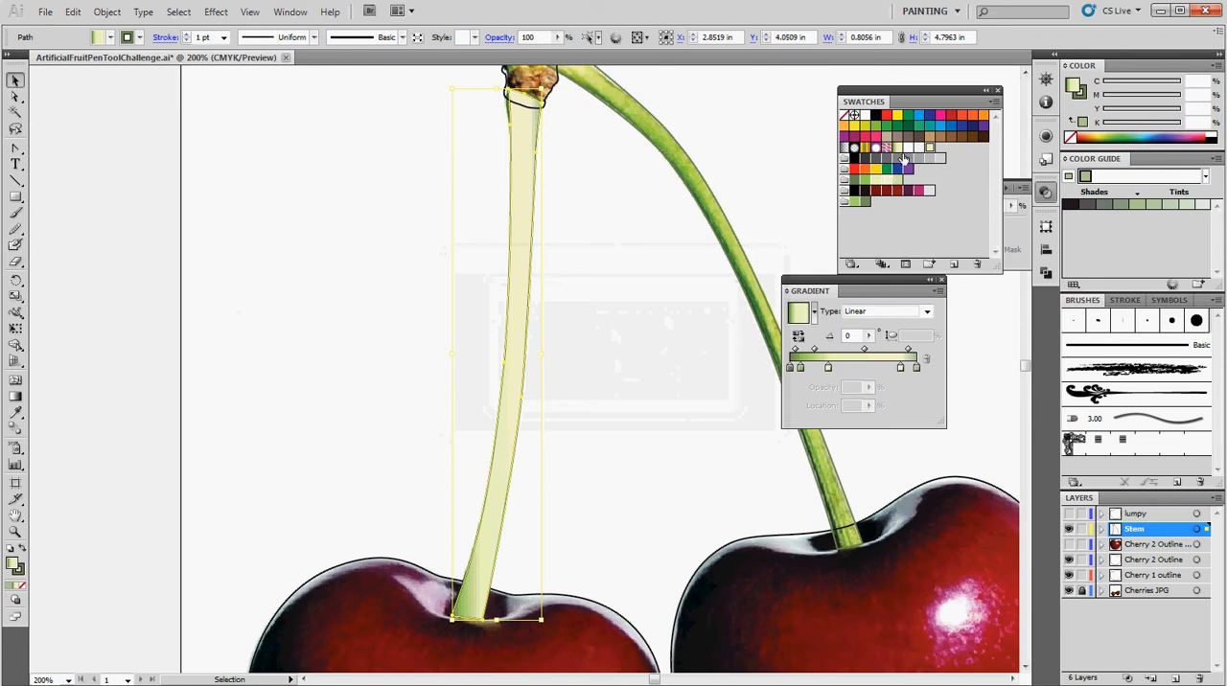
pyautogui.click(1074, 91)
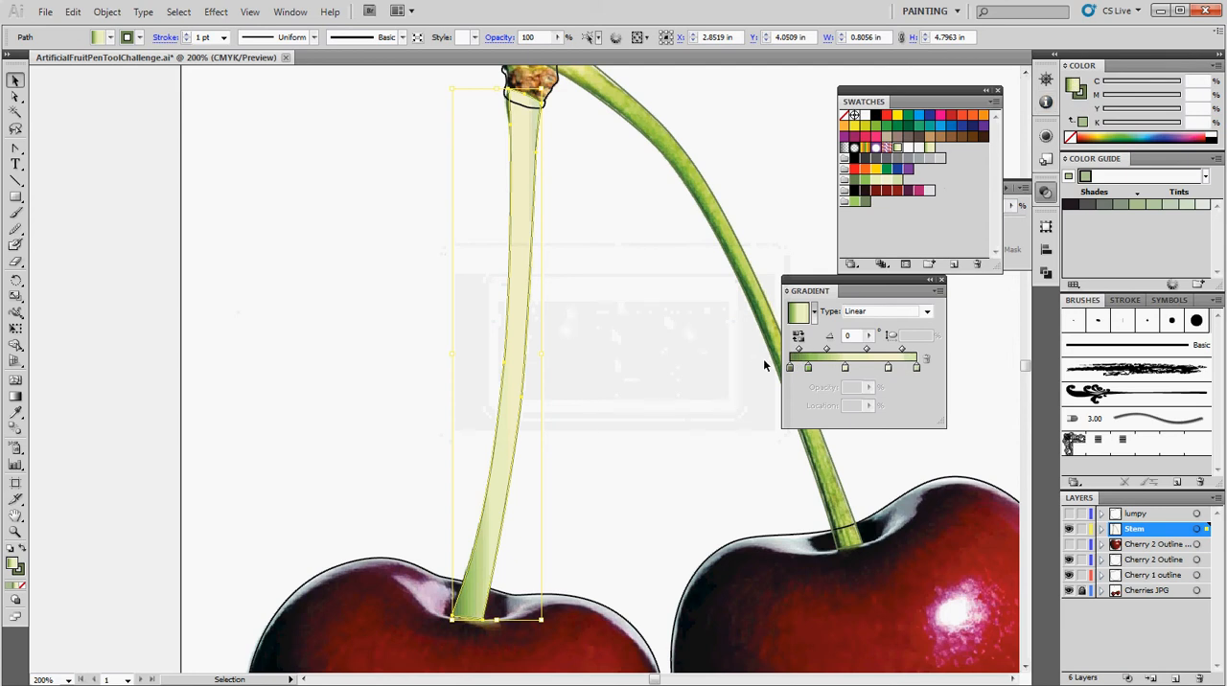
pyautogui.click(868, 335)
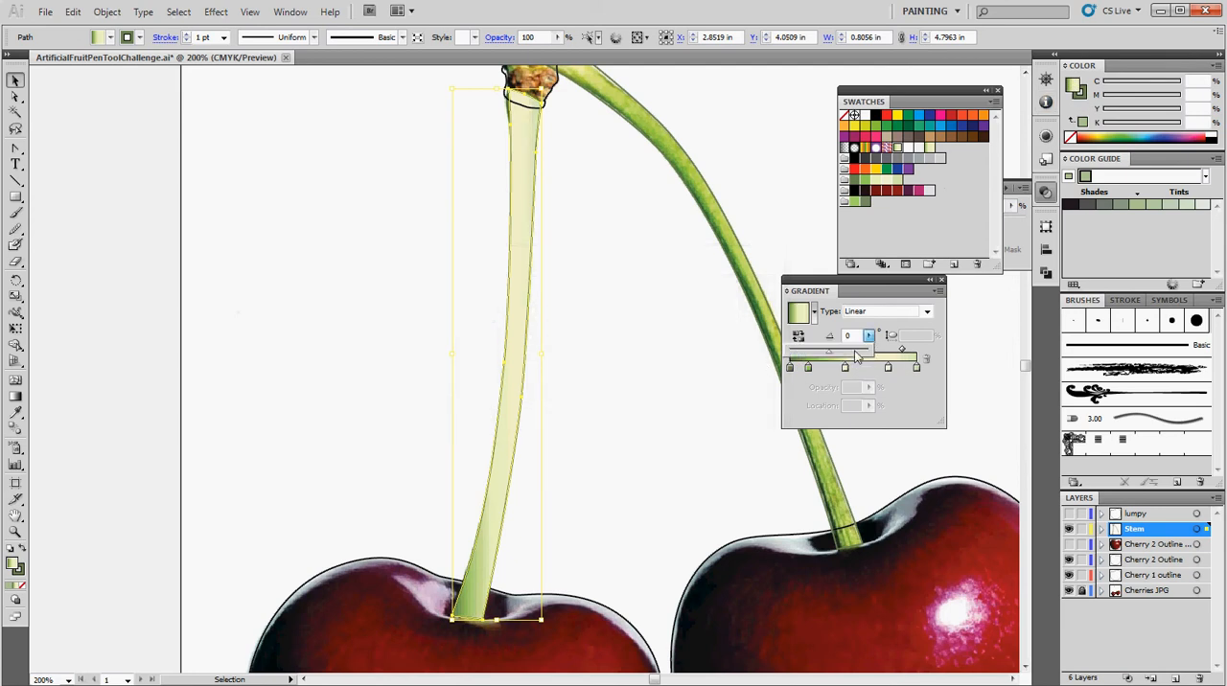
pyautogui.moveTo(834, 357); pyautogui.dragTo(853, 358)
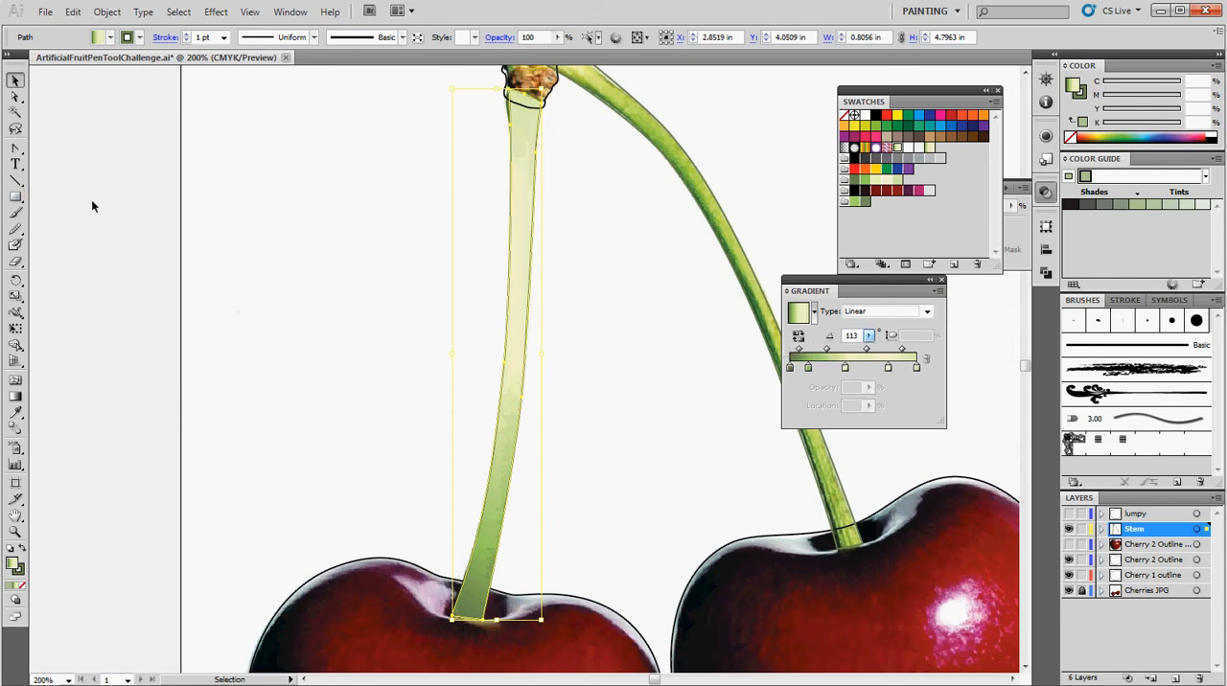
pyautogui.click(215, 209)
# Draw a gradient-filled rectangle about 1.33 in wide and 1.27 in high in the blank area beside the left stem.
pyautogui.click(15, 196)
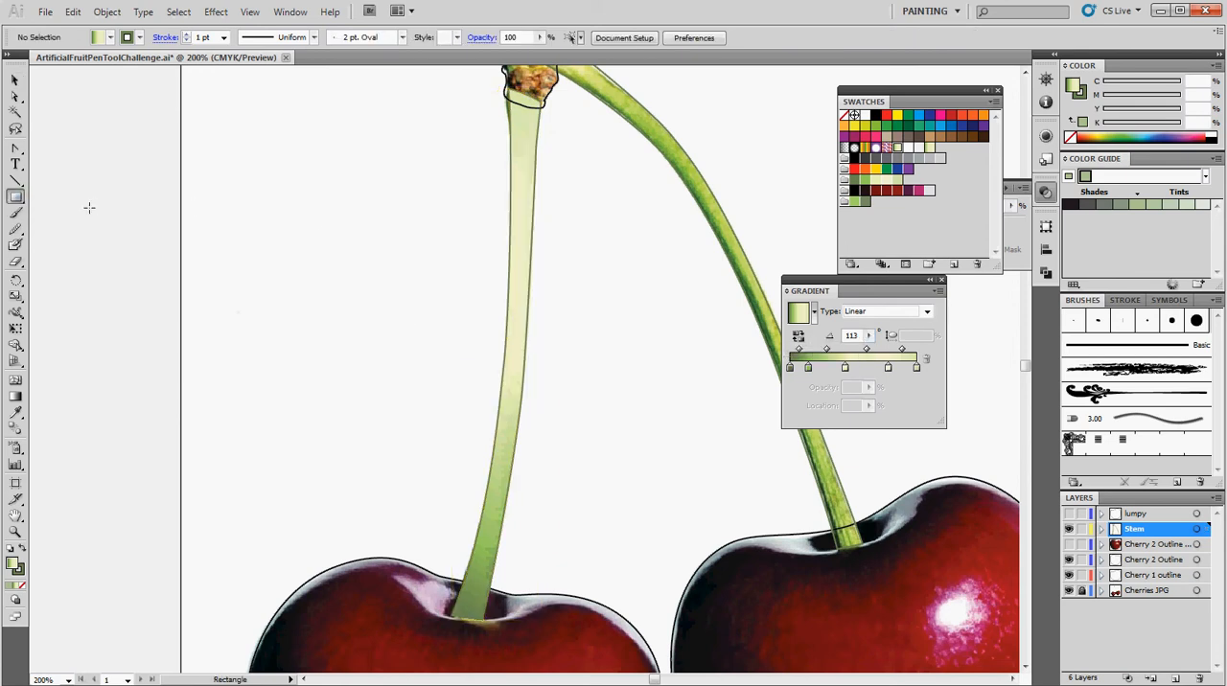
pyautogui.moveTo(277, 231); pyautogui.dragTo(427, 369)
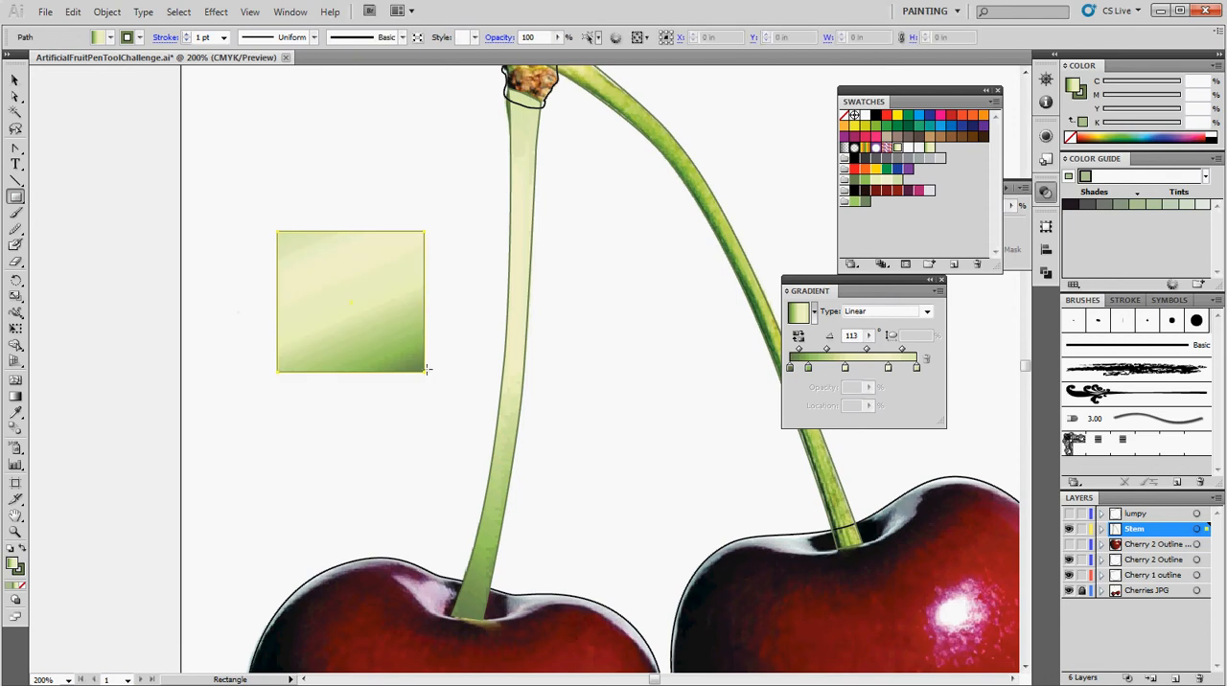
# Set the rectangle's gradient angle to 46° and switch its gradient type to Radial.
pyautogui.click(868, 350)
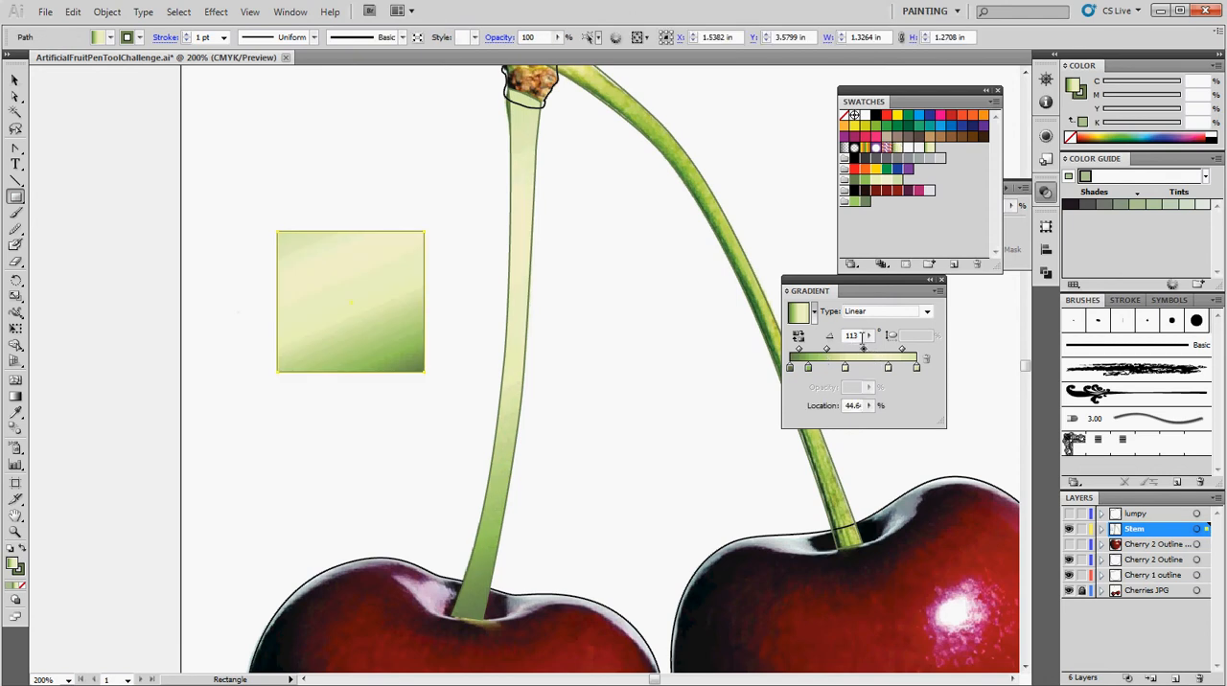
pyautogui.click(870, 336)
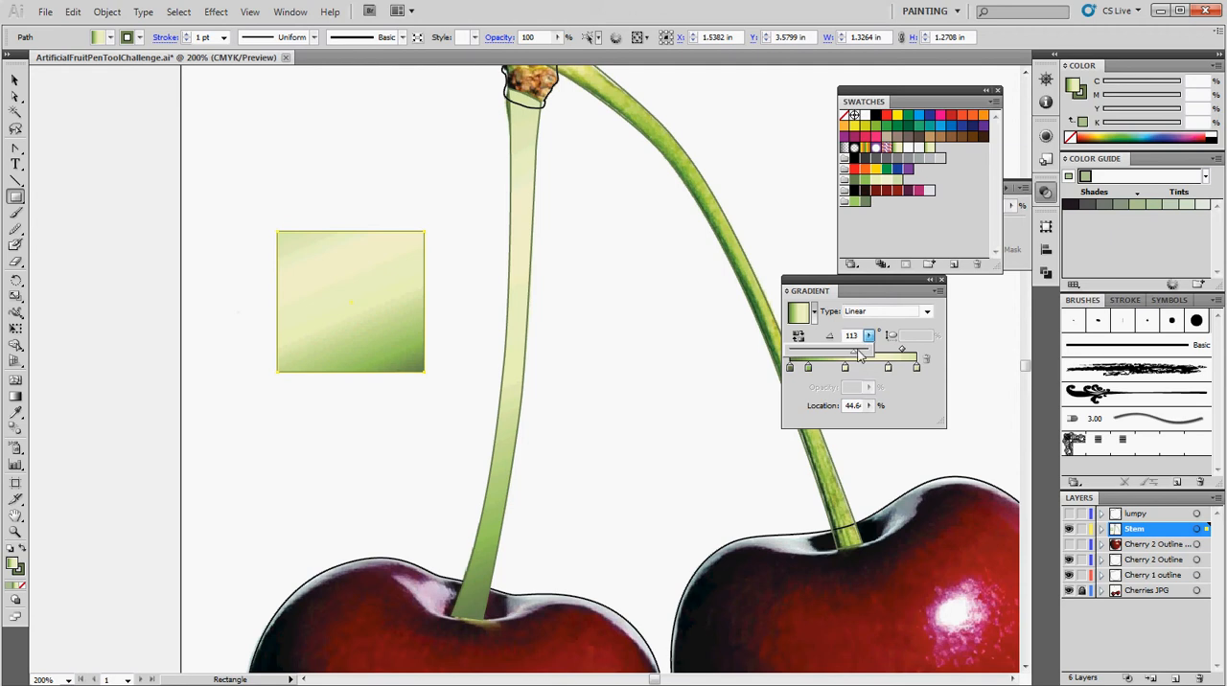
pyautogui.moveTo(852, 351); pyautogui.dragTo(845, 352)
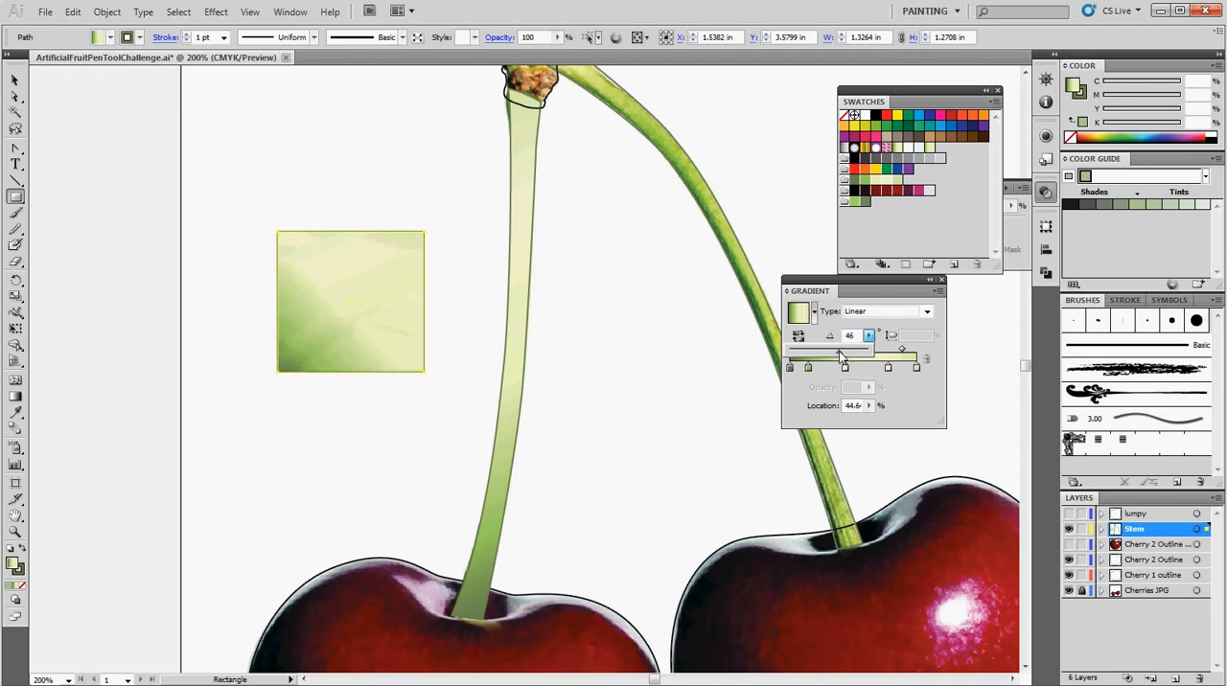
pyautogui.click(869, 332)
pyautogui.click(874, 315)
pyautogui.click(872, 328)
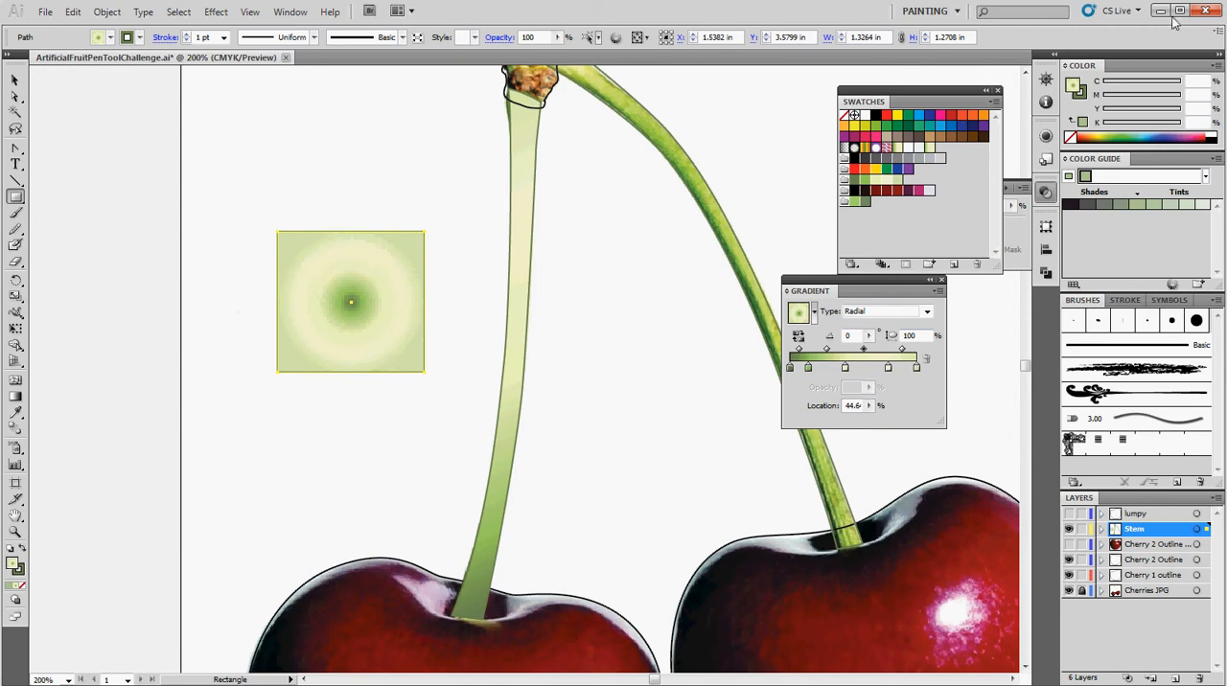
pyautogui.scroll(-3, 503, 354)
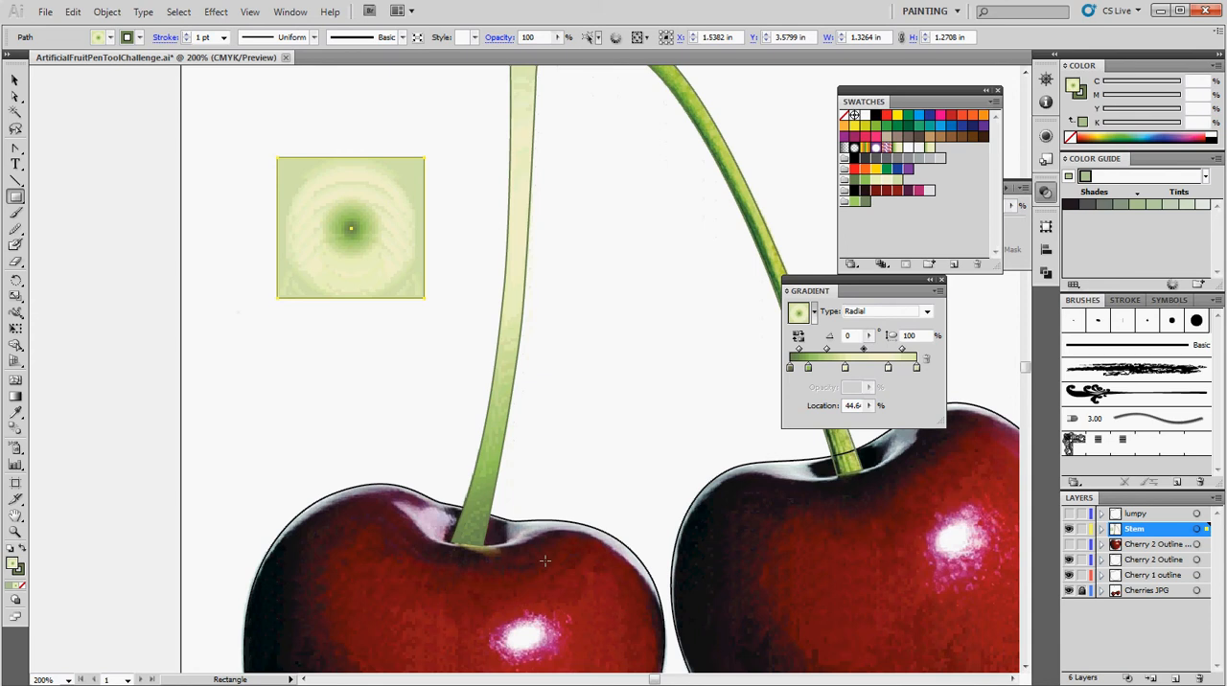
# Switch to the slide show, advance to the Gradient Mesh Tool slide and return to the Illustrator artwork.
pyautogui.click(1160, 11)
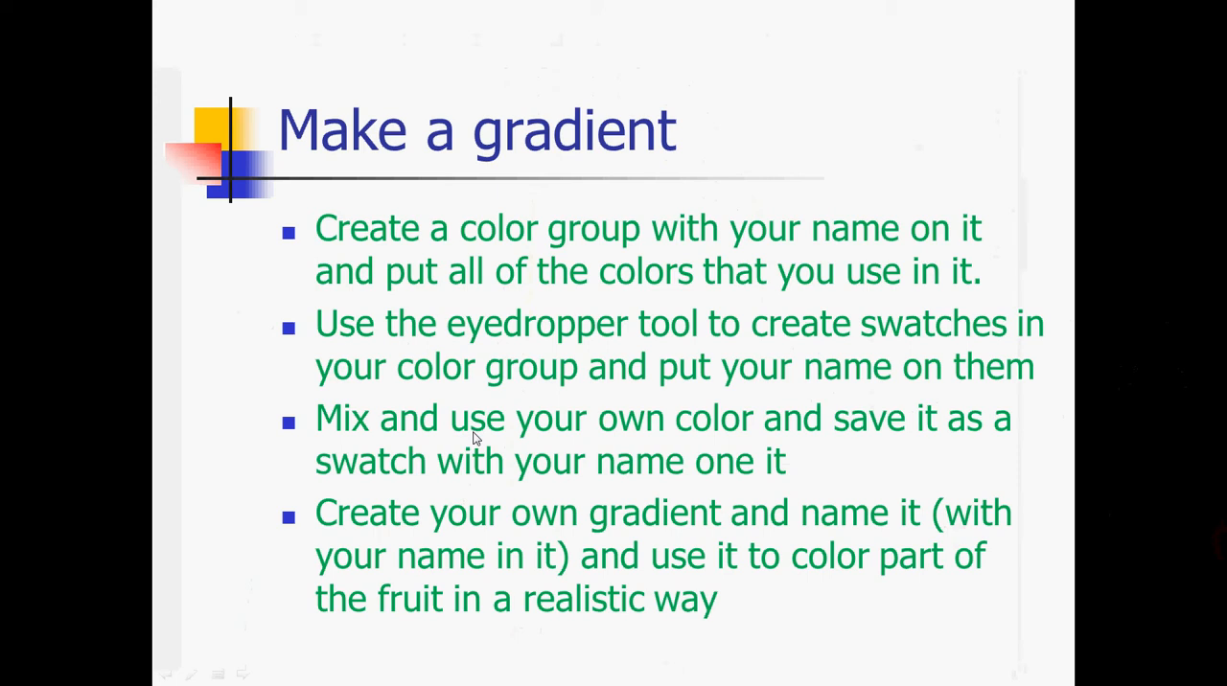
pyautogui.click(413, 438)
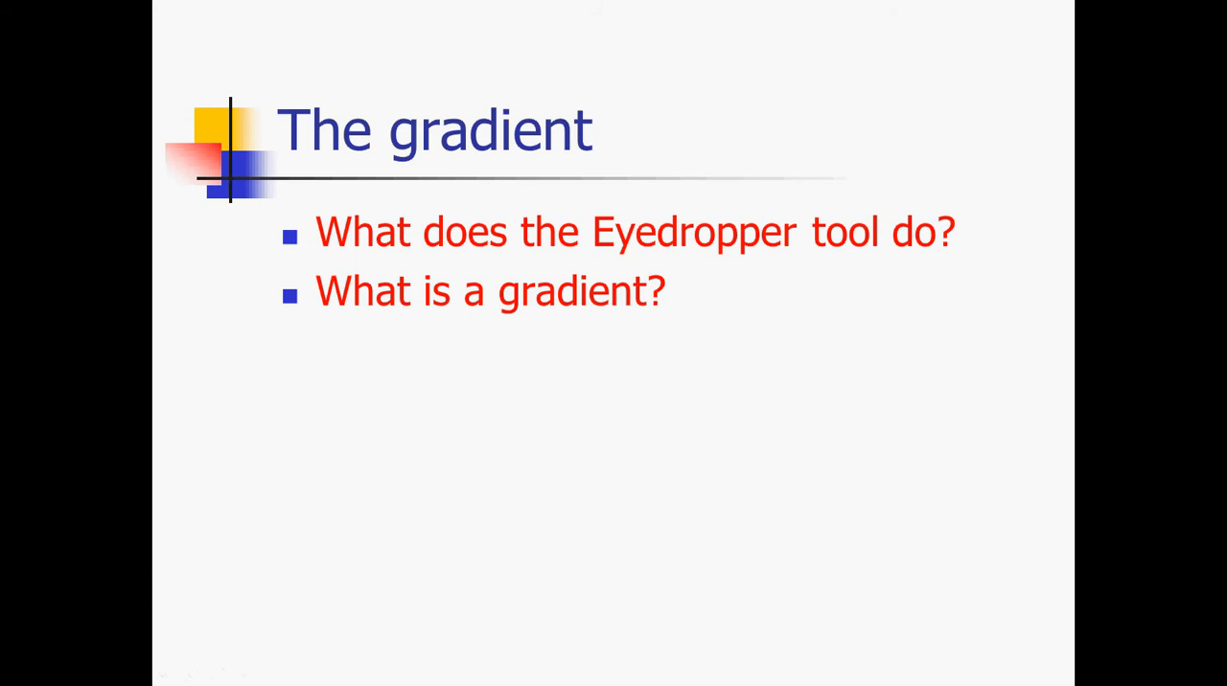
pyautogui.press('Right')
pyautogui.press('Left')
pyautogui.press('Right')
pyautogui.press('Left')
pyautogui.press('Right')
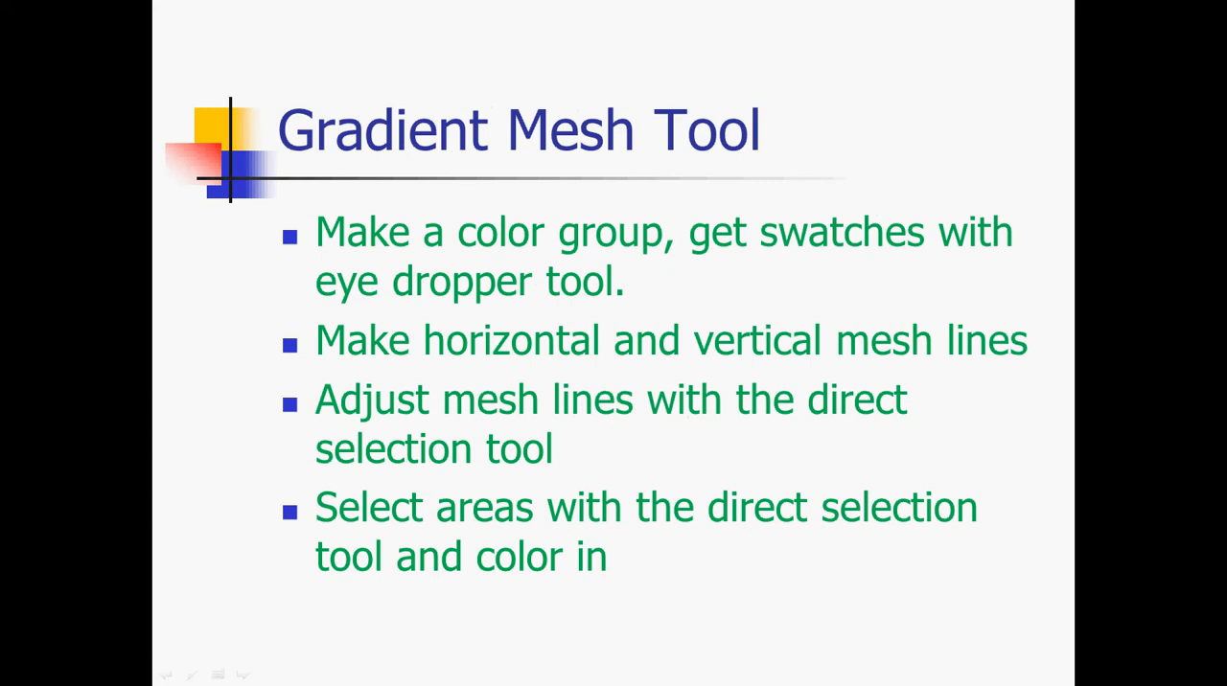
pyautogui.hotkey('alt', 'Tab')
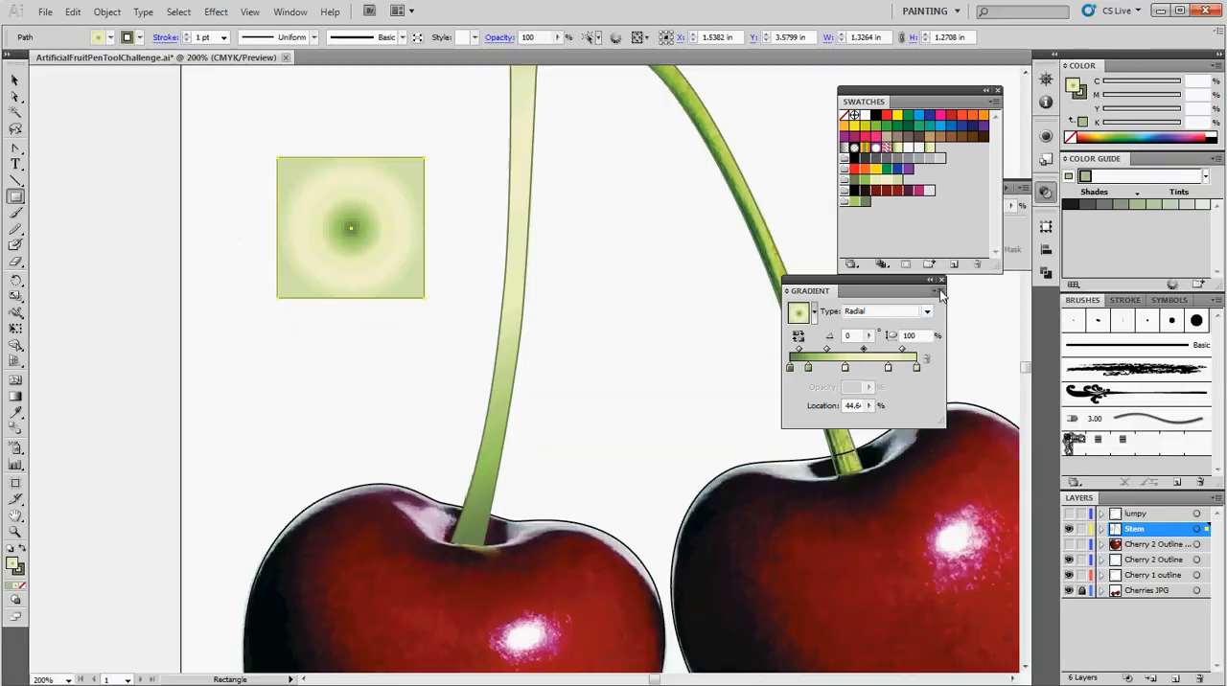
# Close the gradient settings and toggle the Cherry 2 Outline layer's visibility to check which cherry it outlines.
pyautogui.click(941, 291)
pyautogui.scroll(-3, 740, 451)
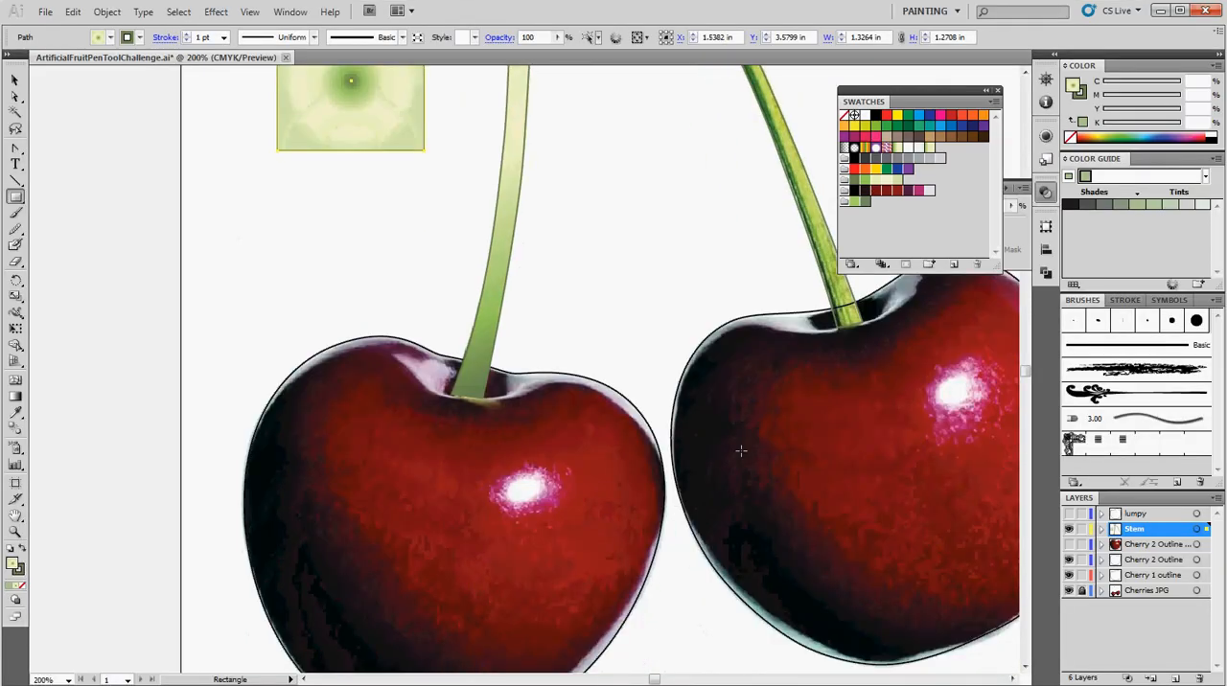
pyautogui.scroll(-1, 741, 450)
pyautogui.click(1068, 571)
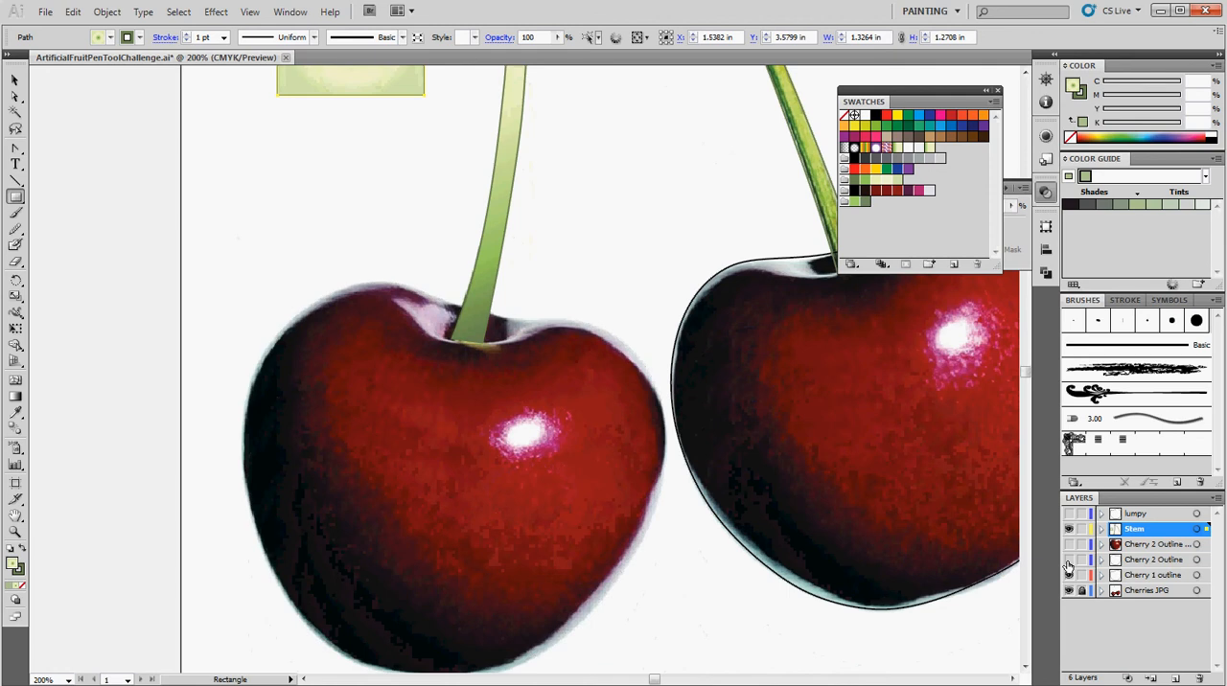
pyautogui.click(1069, 573)
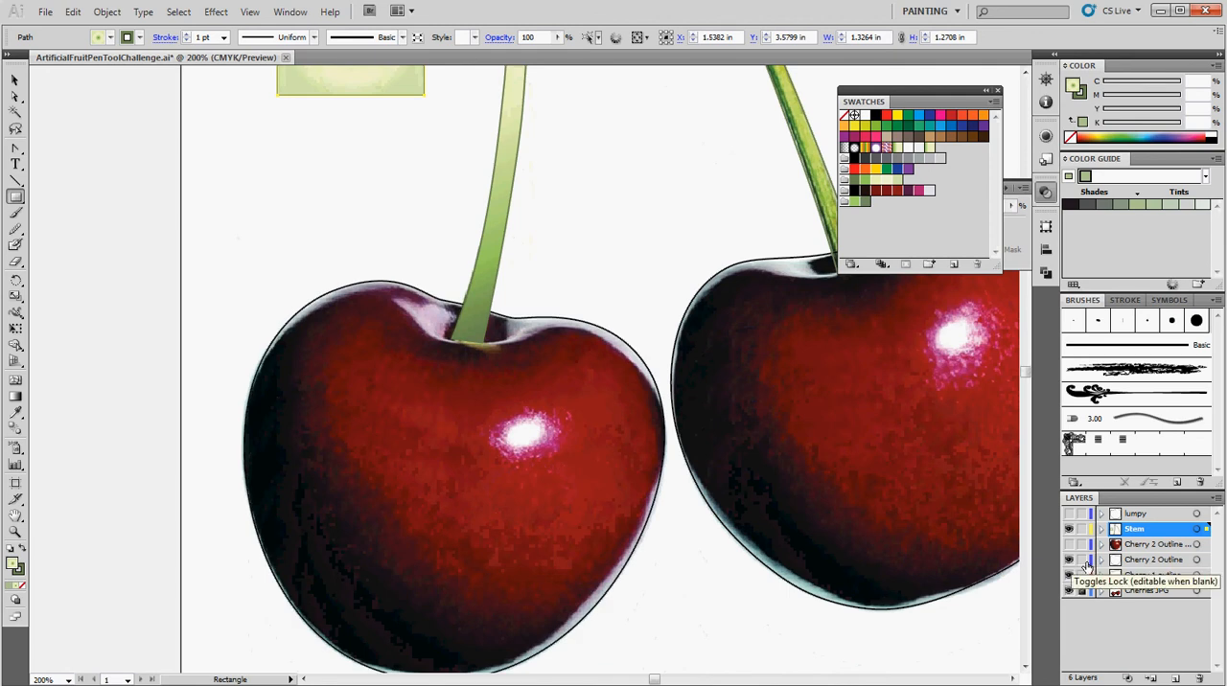
# Duplicate the Cherry 2 Outline layer, hide the original and make the copy the active layer.
pyautogui.click(1150, 560)
pyautogui.moveTo(1139, 568); pyautogui.dragTo(1176, 677)
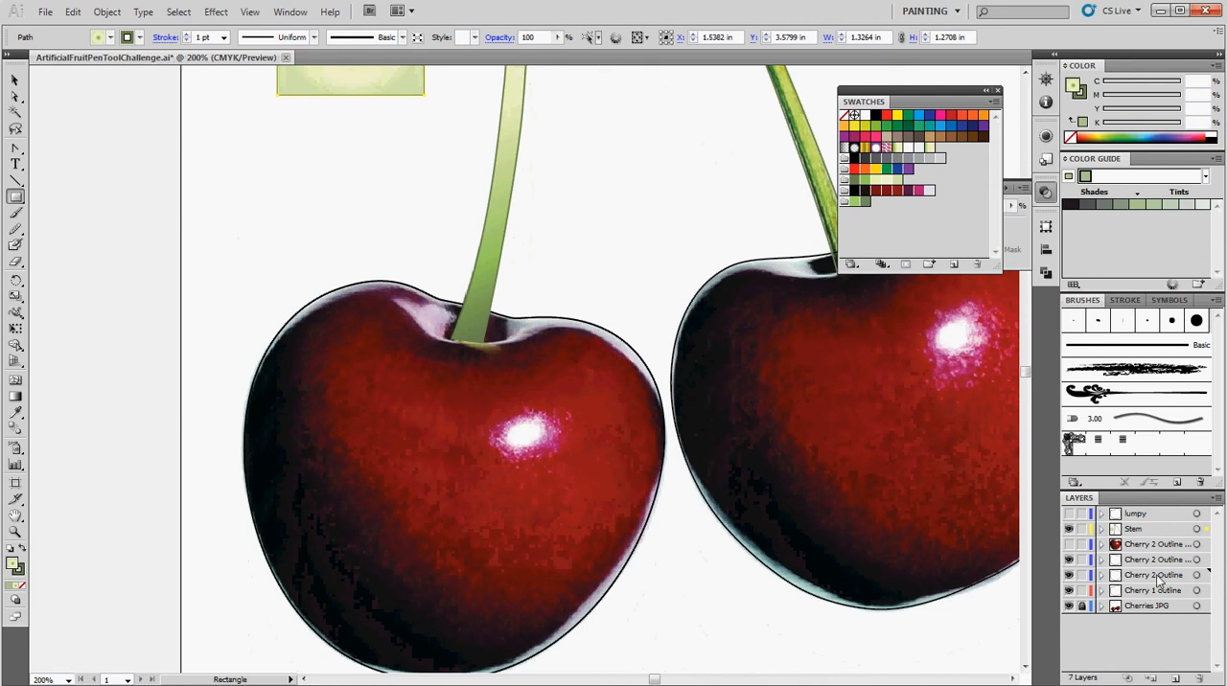
pyautogui.click(1070, 578)
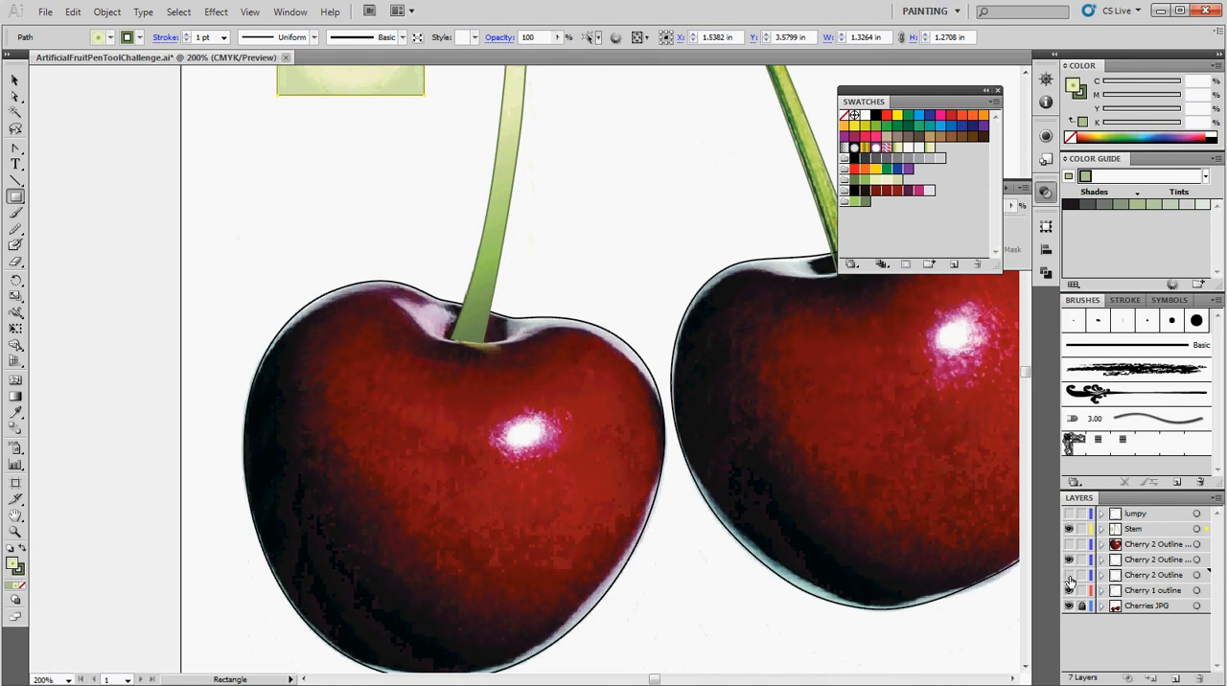
pyautogui.click(1143, 563)
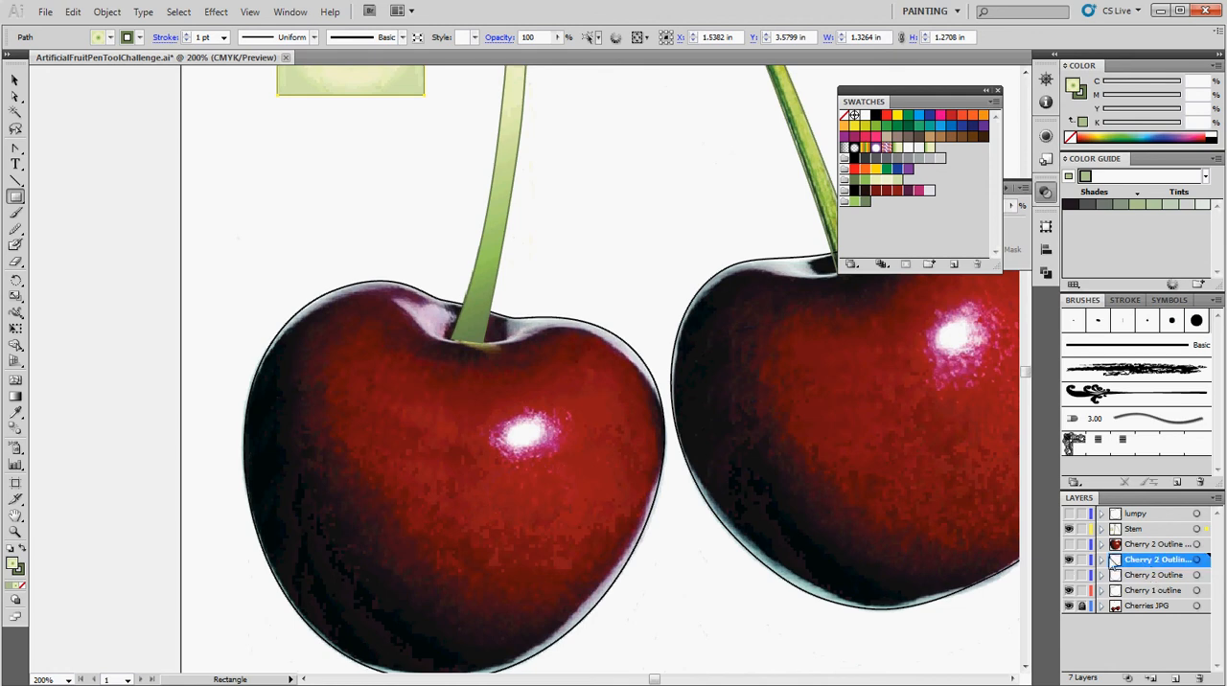
# Move the copied left cherry outline up into the area above the photographed cherry and hide the Stem layer.
pyautogui.click(14, 80)
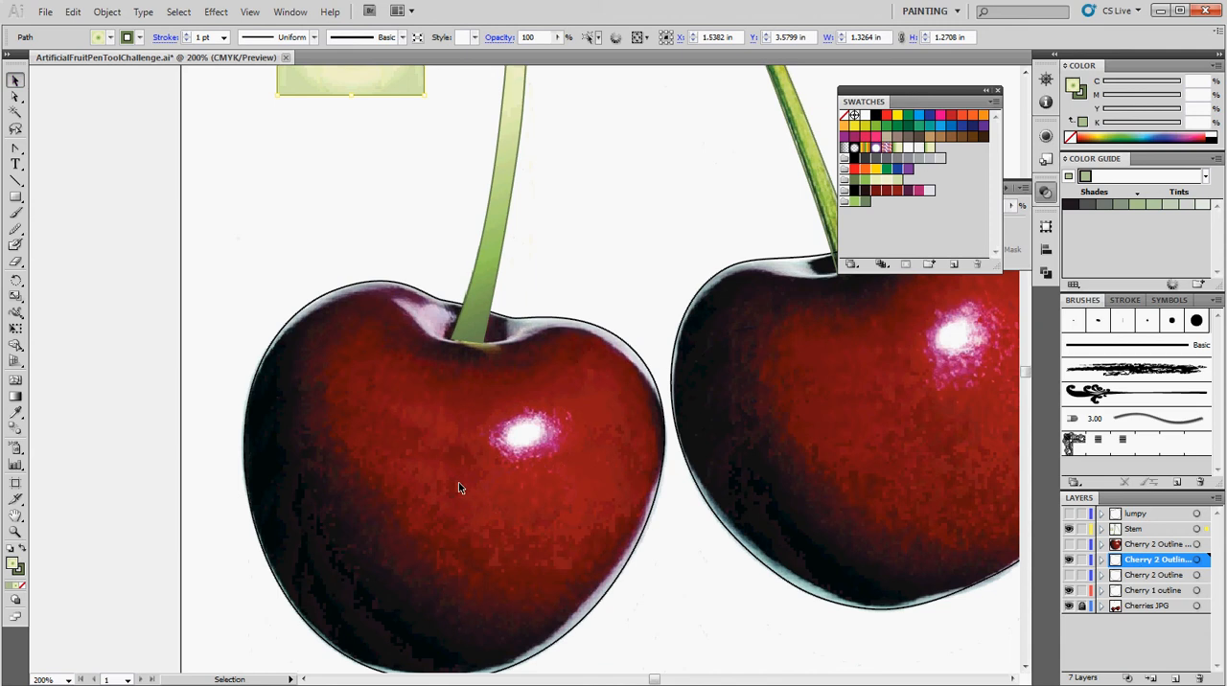
pyautogui.moveTo(610, 592); pyautogui.dragTo(639, 214)
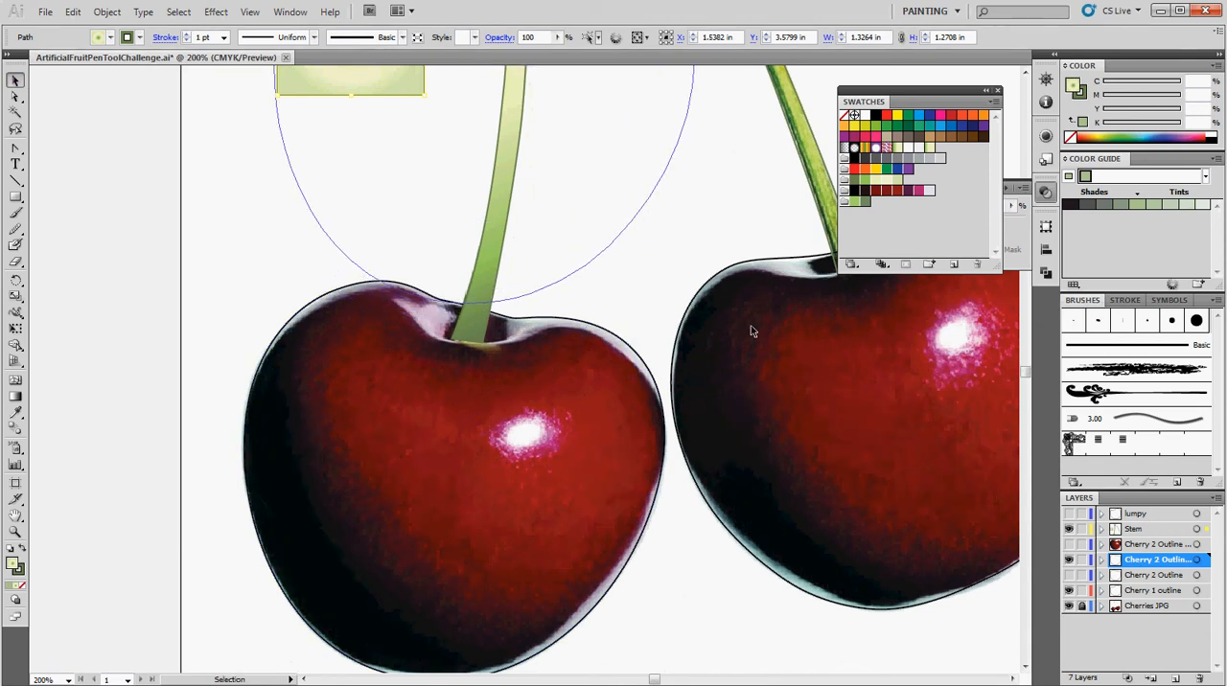
pyautogui.click(15, 531)
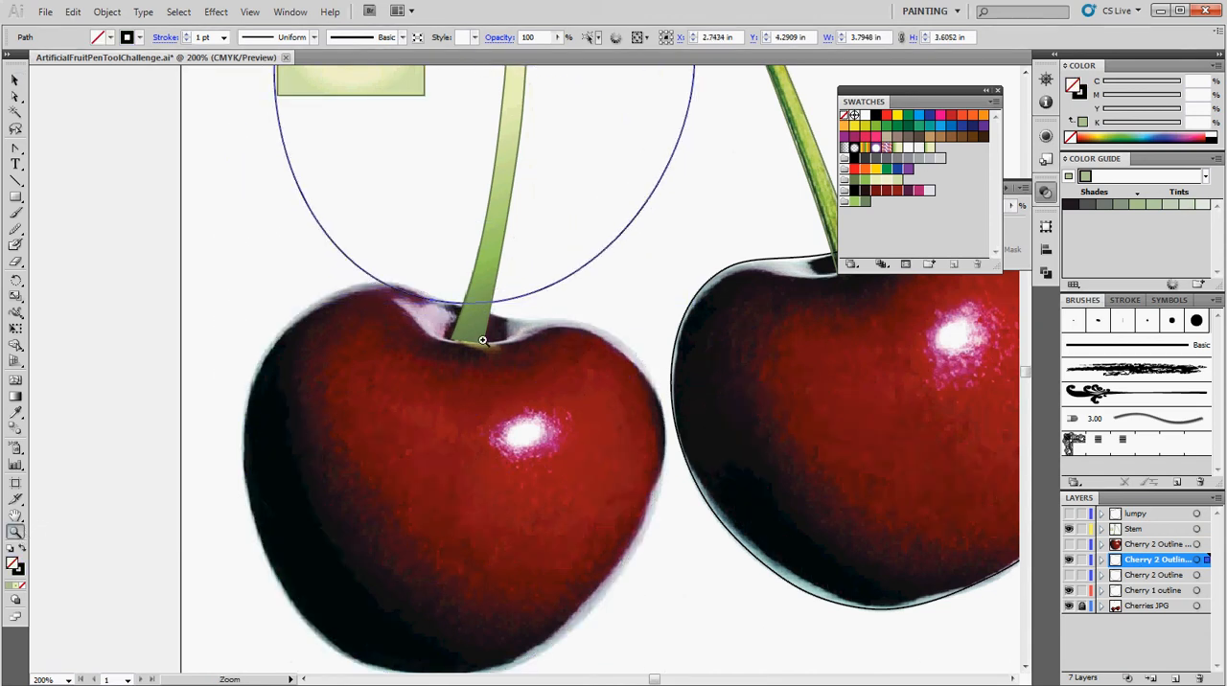
pyautogui.keyDown('alt'); pyautogui.click(560, 290); pyautogui.keyUp('alt')
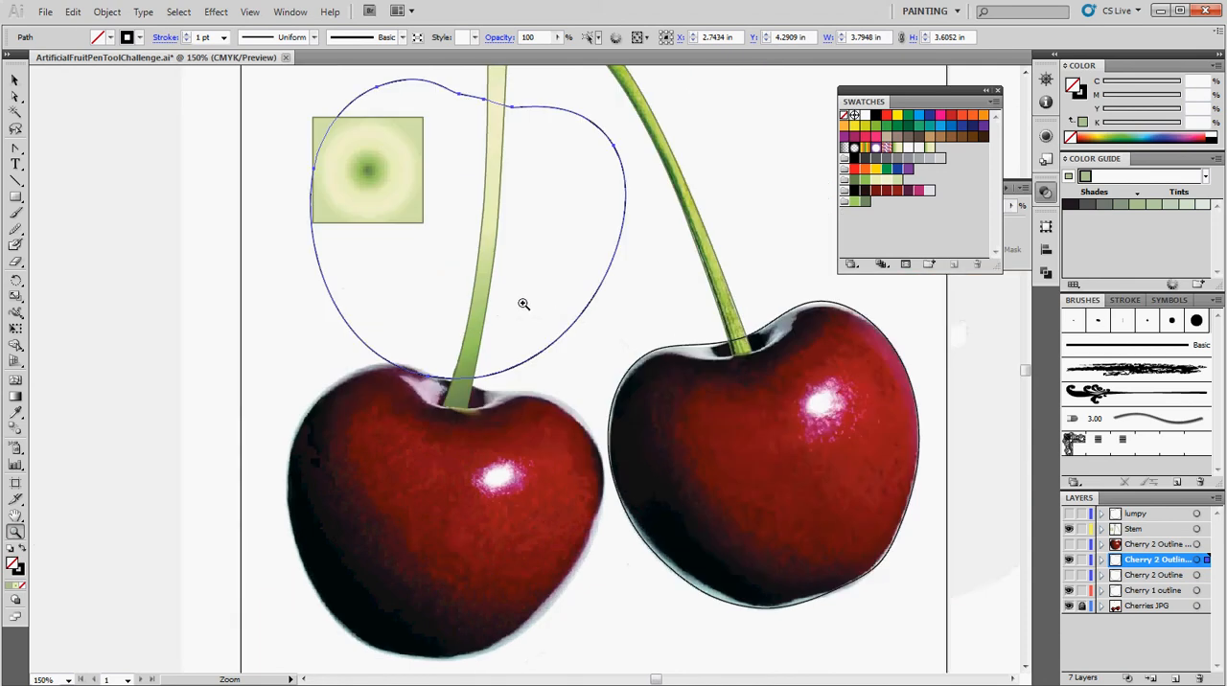
pyautogui.click(1070, 529)
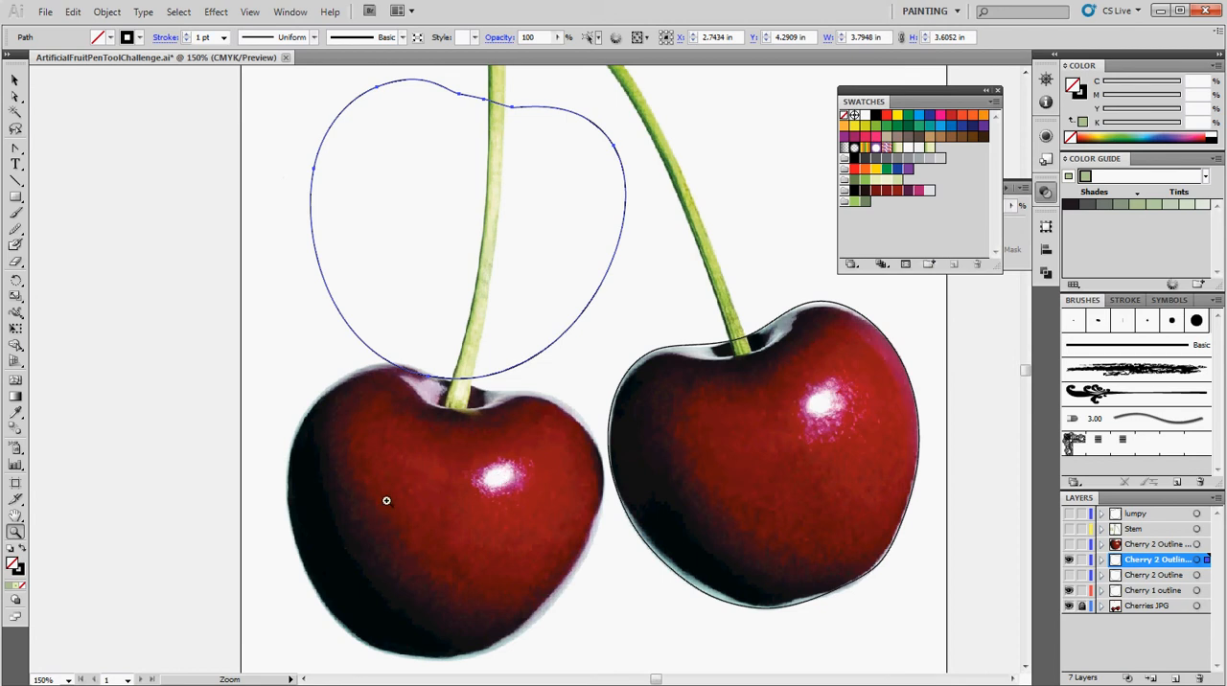
# Fill the moved cherry outline with the brownish-red swatch from the cherry color group and add a mesh point just below its top dip.
pyautogui.click(14, 80)
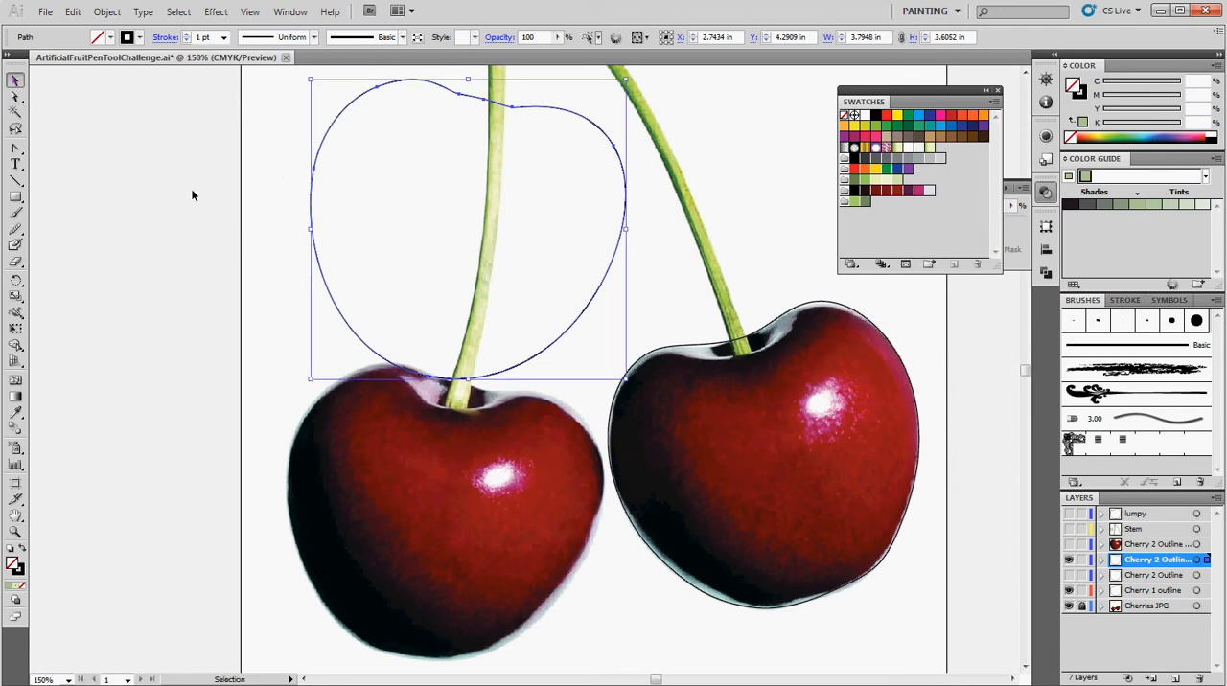
pyautogui.click(894, 191)
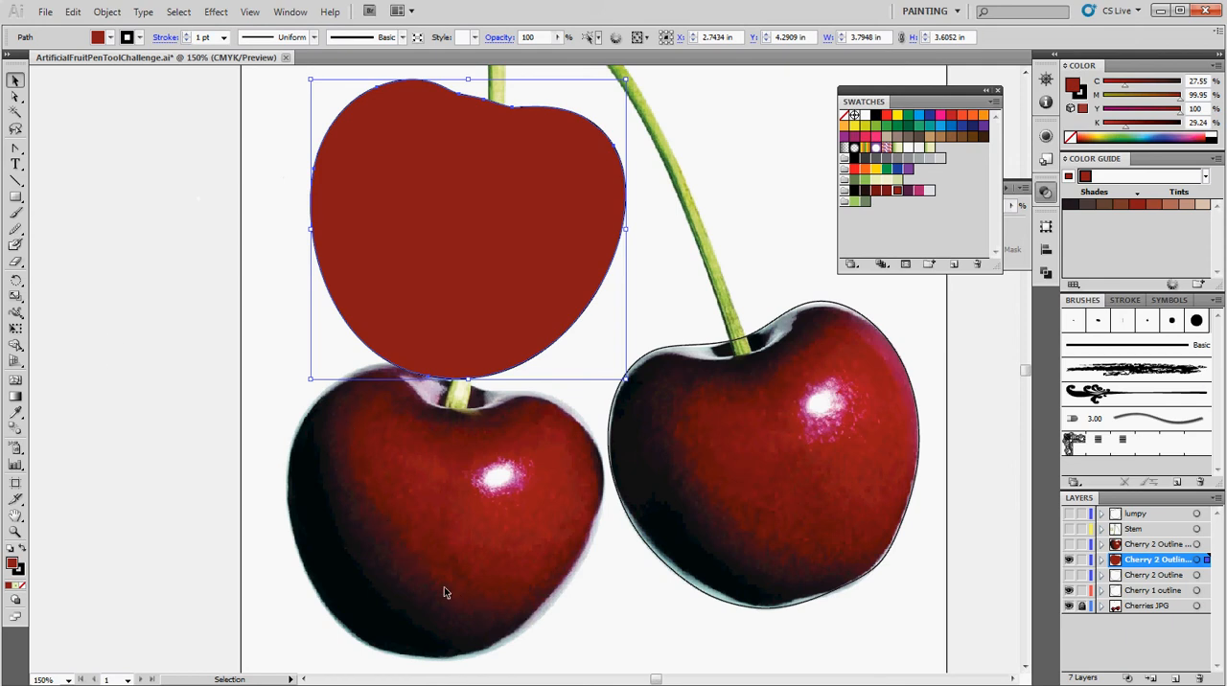
pyautogui.click(15, 380)
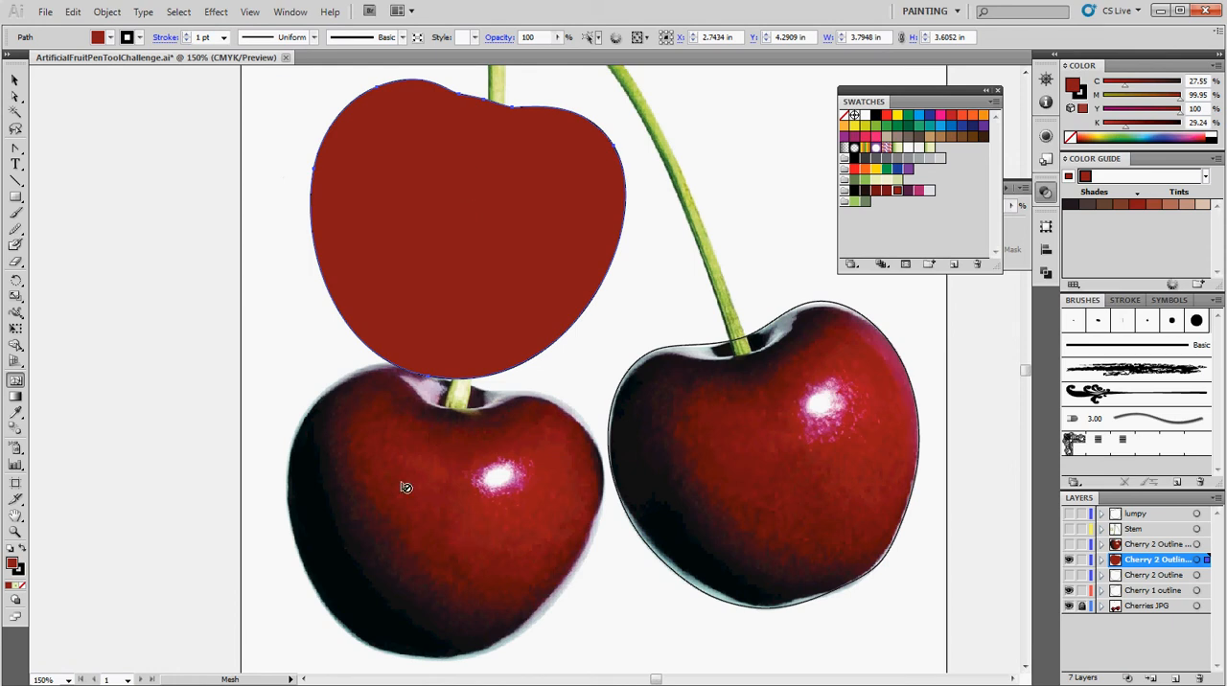
pyautogui.click(454, 113)
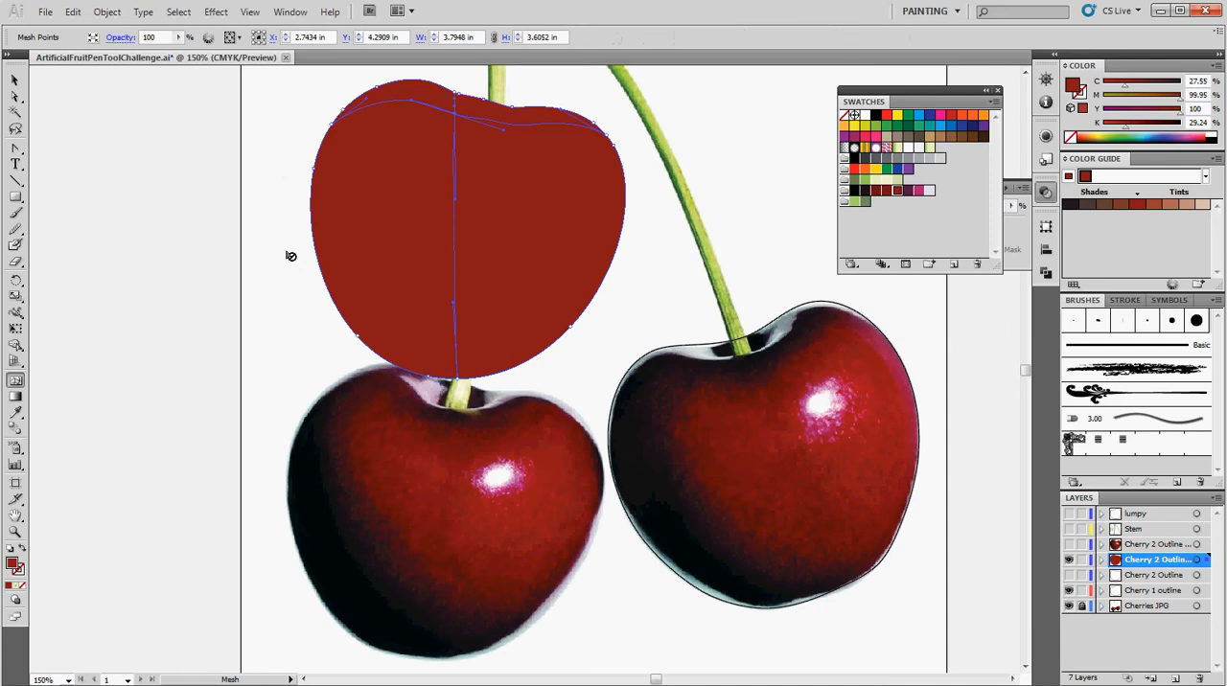
# Bend the vertical mesh line to the left by moving the direction handle below the new mesh point.
pyautogui.click(14, 96)
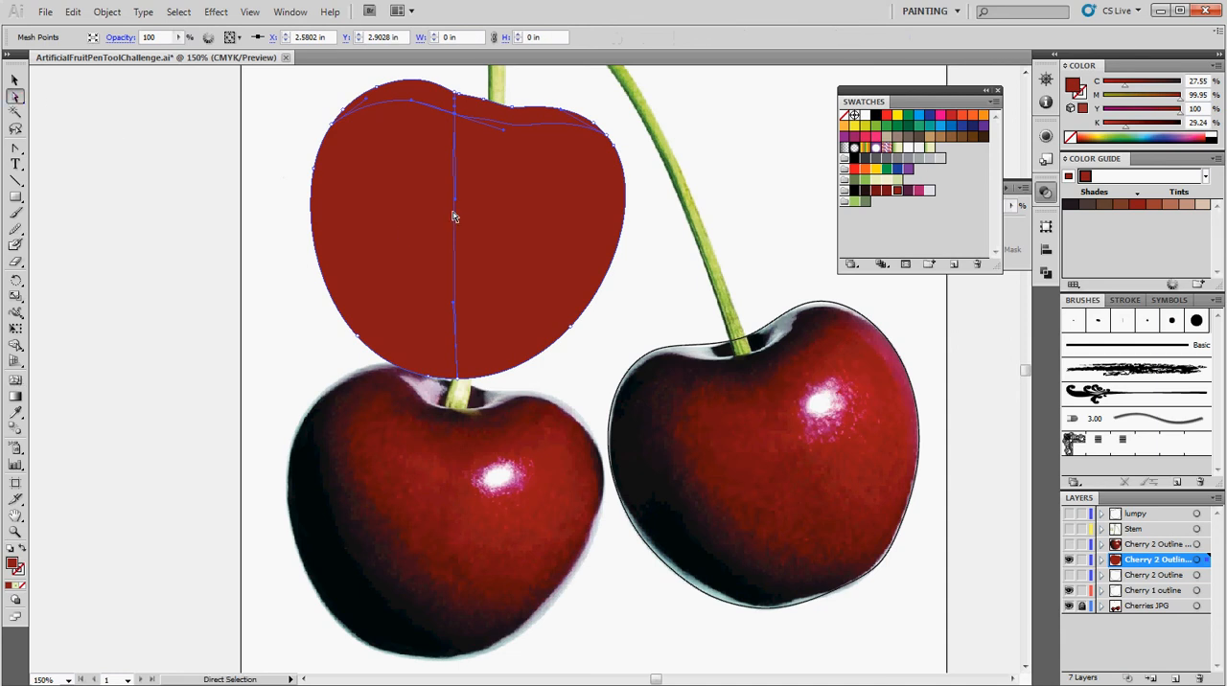
pyautogui.moveTo(454, 200); pyautogui.dragTo(402, 203)
pyautogui.moveTo(393, 201); pyautogui.dragTo(389, 198)
# Remove the horizontal mesh line near the top of the cherry with the Mesh tool, keeping the vertical one.
pyautogui.press('alt')
pyautogui.press('alt')
pyautogui.press('ctrl')
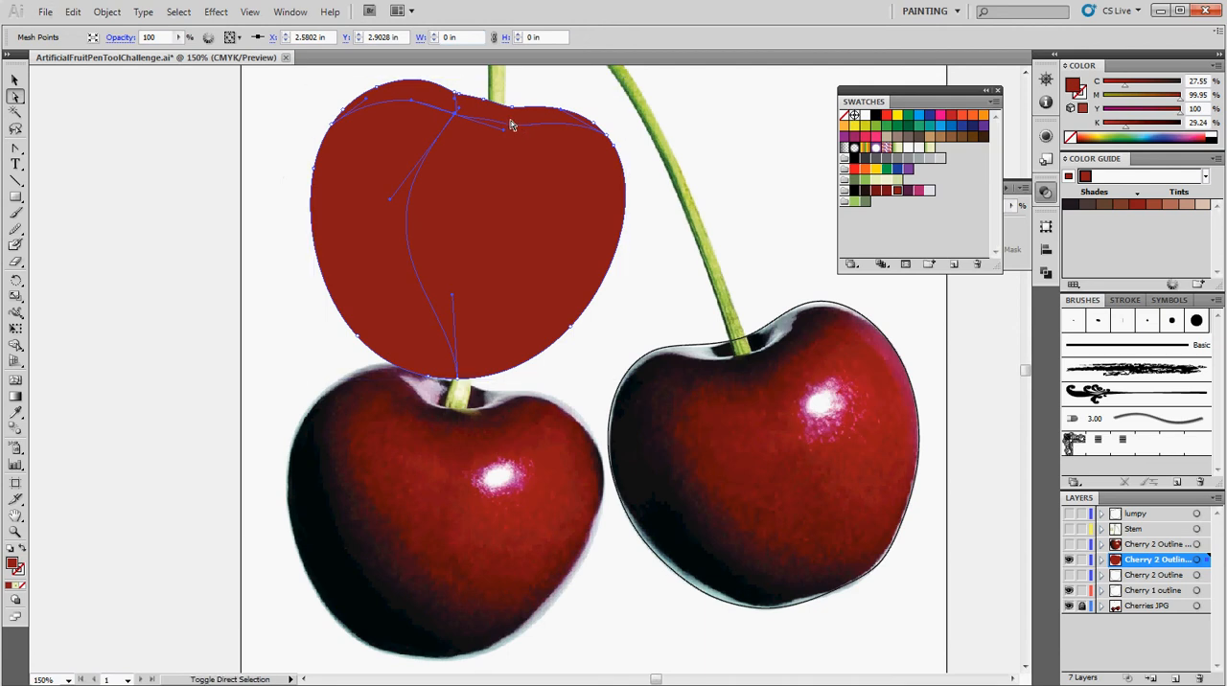
pyautogui.click(16, 381)
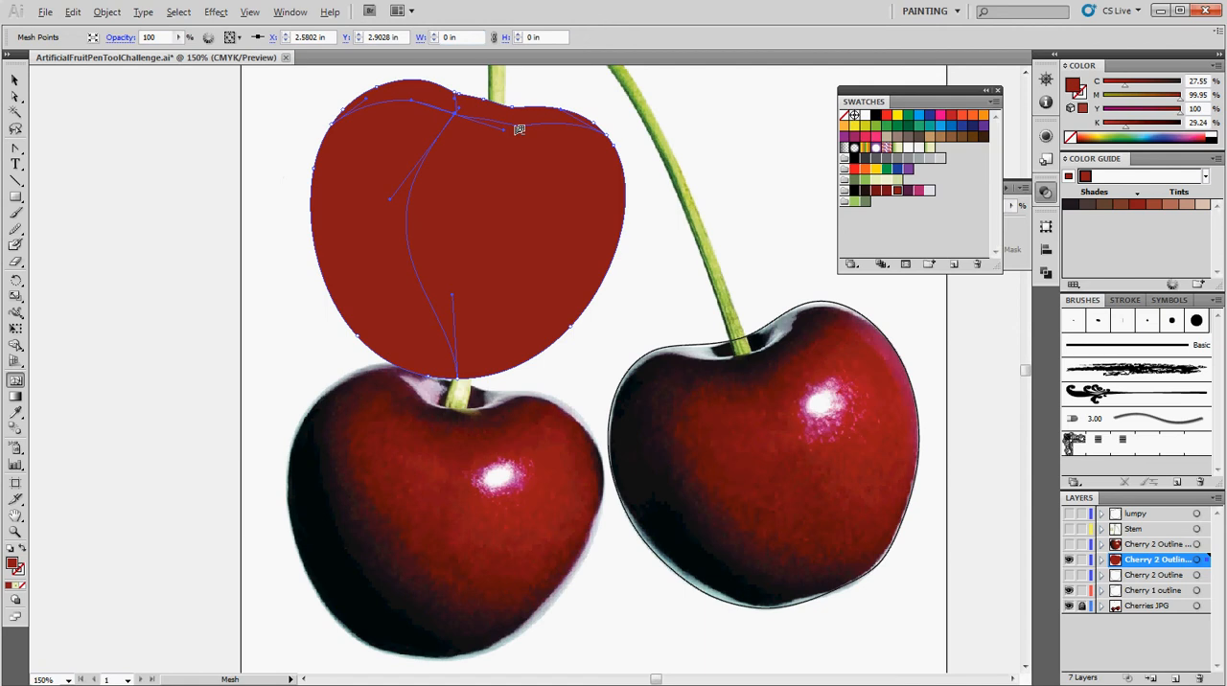
pyautogui.keyDown('alt'); pyautogui.click(519, 129); pyautogui.keyUp('alt')
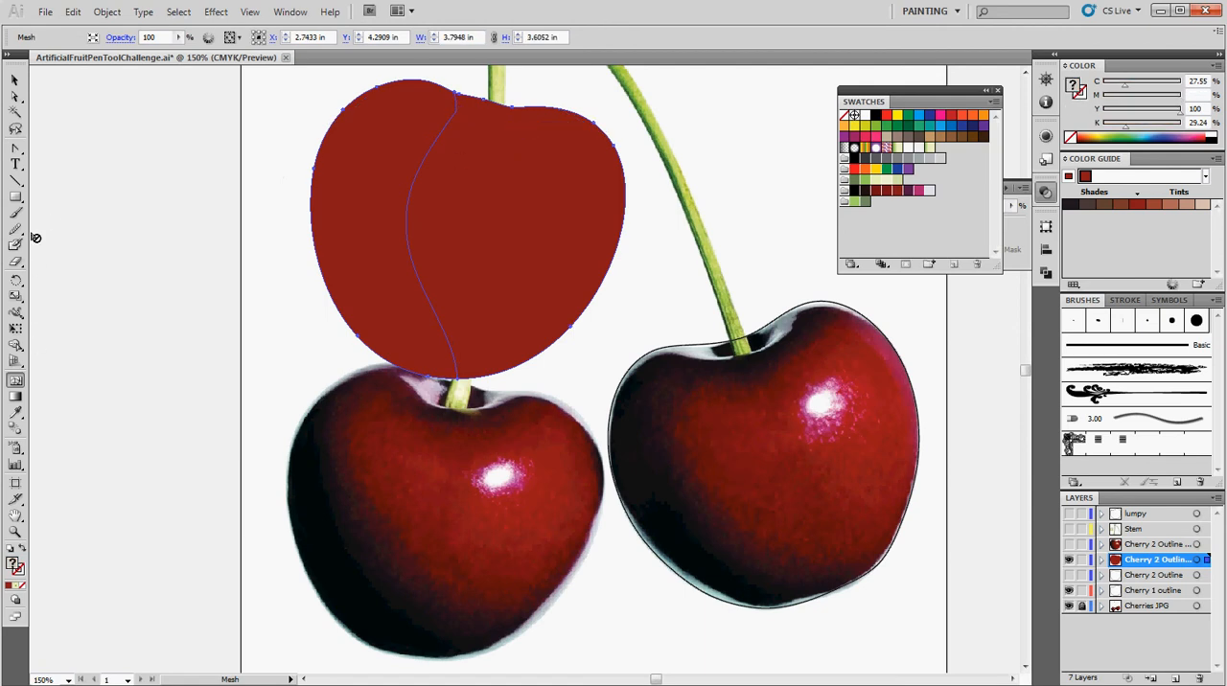
# Reshape the vertical mesh line with its upper and lower direction handles so it follows the cherry's left contour.
pyautogui.click(15, 100)
pyautogui.click(16, 99)
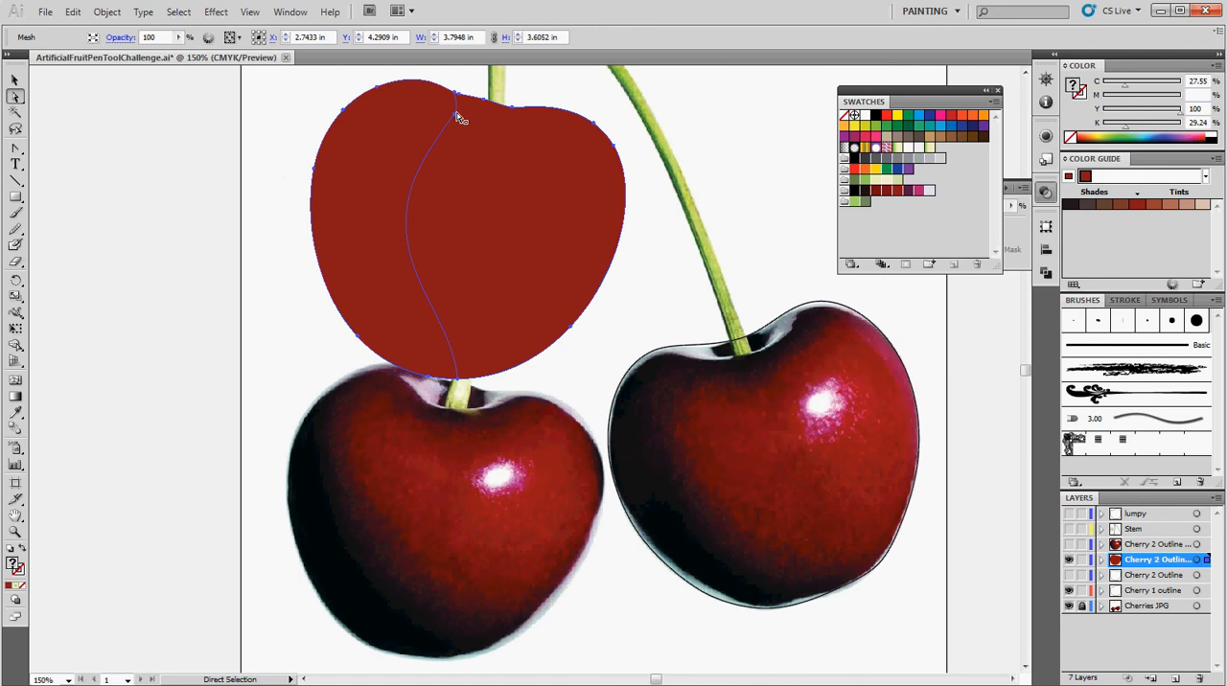
pyautogui.click(457, 114)
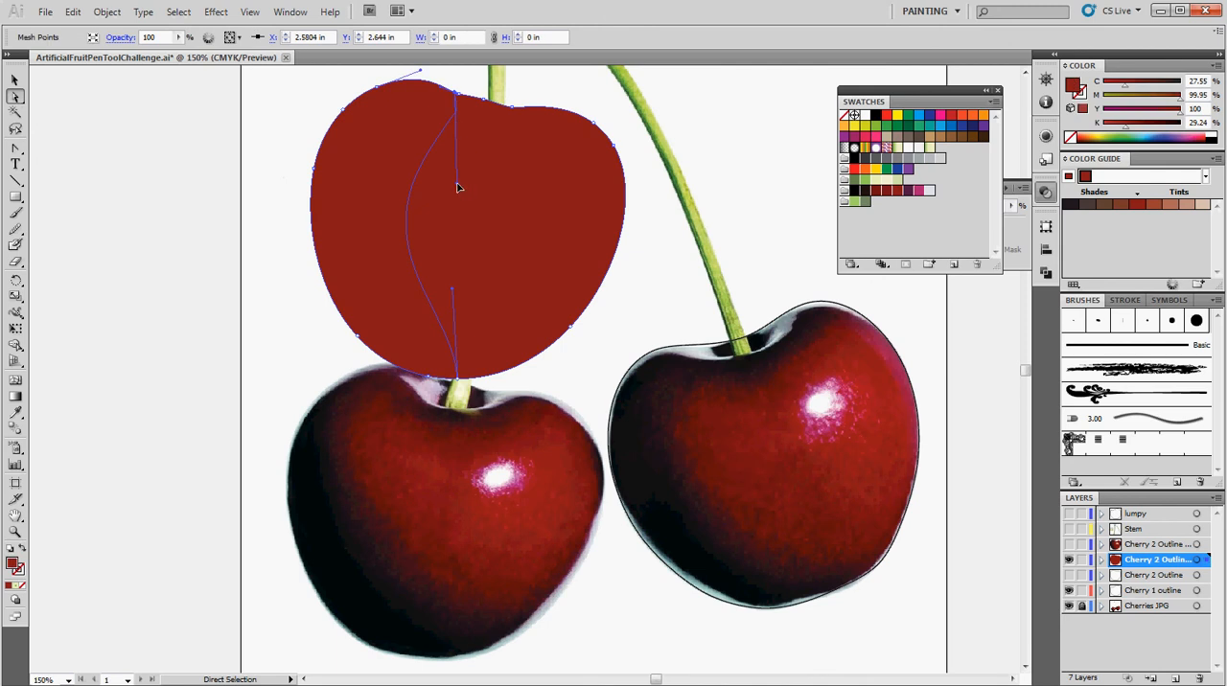
pyautogui.moveTo(457, 187); pyautogui.dragTo(351, 143)
pyautogui.moveTo(452, 291); pyautogui.dragTo(438, 340)
pyautogui.moveTo(354, 147); pyautogui.dragTo(373, 157)
# Add a mesh point just right of the curved mesh line and color the cherry's upper-left mesh patch with the dark maroon swatch.
pyautogui.click(15, 380)
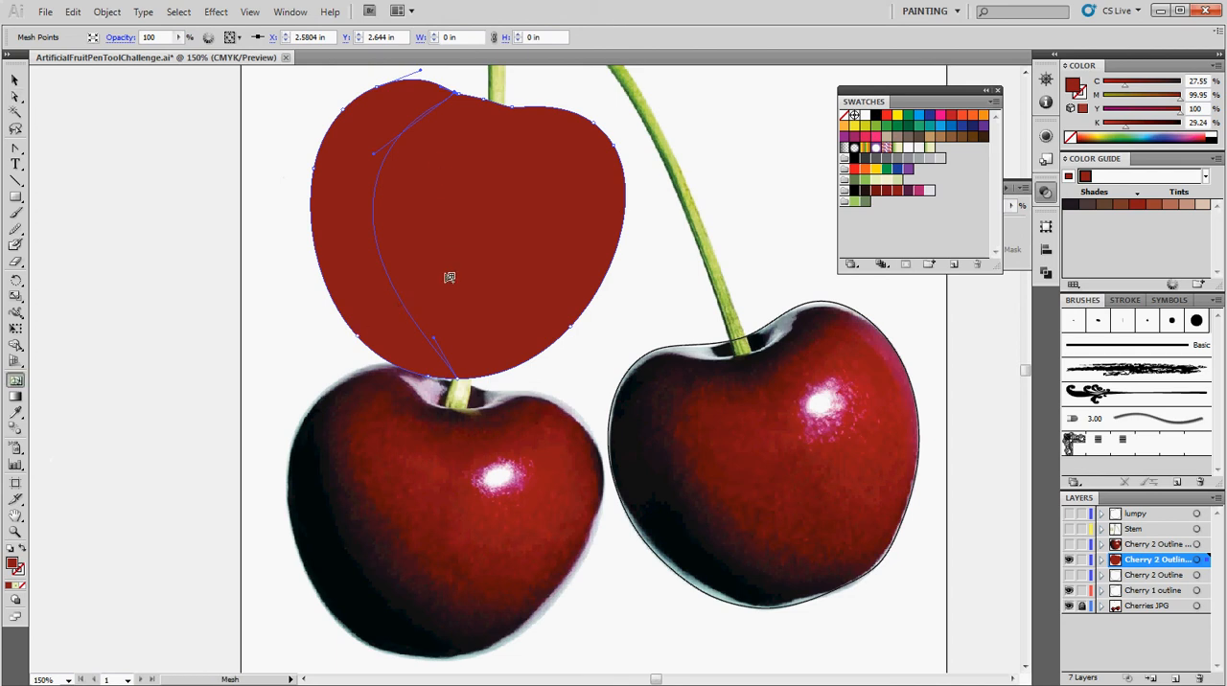
pyautogui.click(408, 178)
pyautogui.click(17, 96)
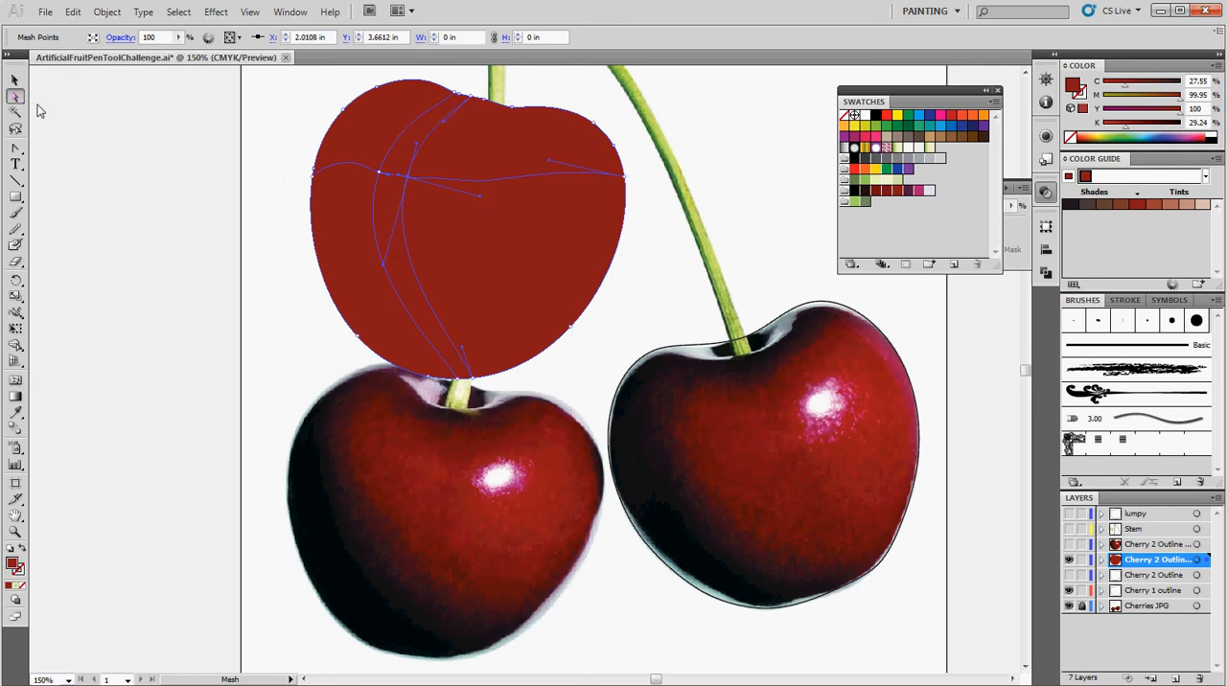
pyautogui.click(347, 144)
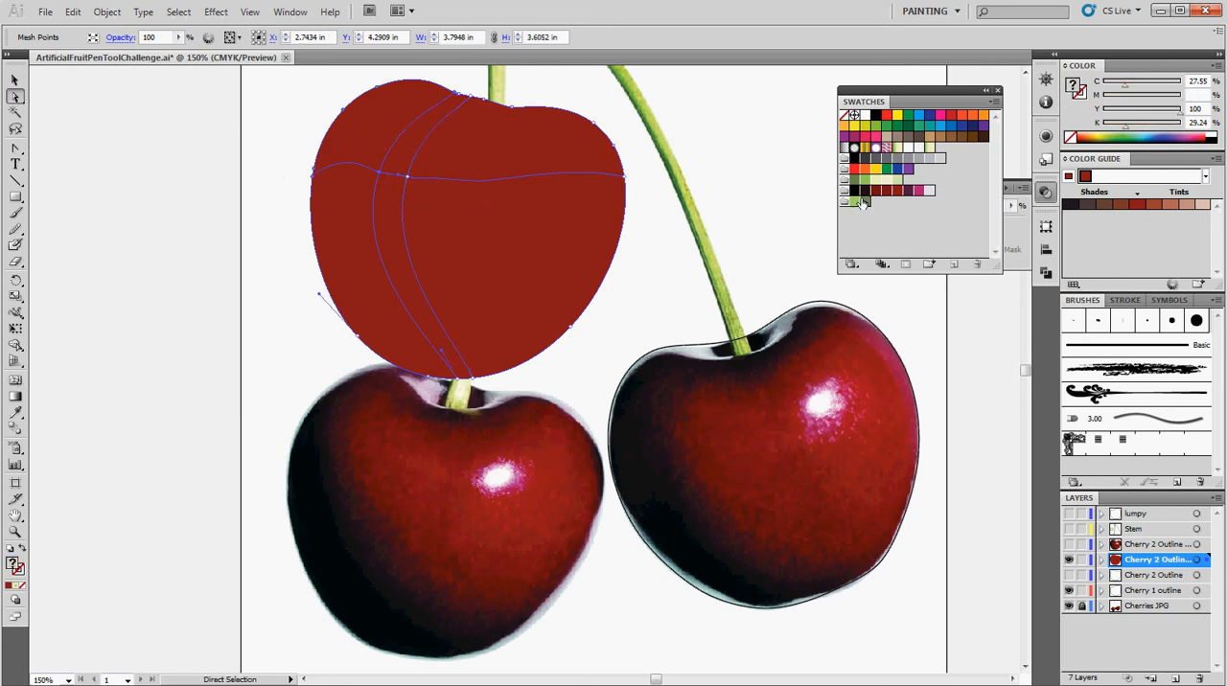
pyautogui.moveTo(865, 192); pyautogui.dragTo(461, 173)
pyautogui.moveTo(375, 131); pyautogui.dragTo(374, 129)
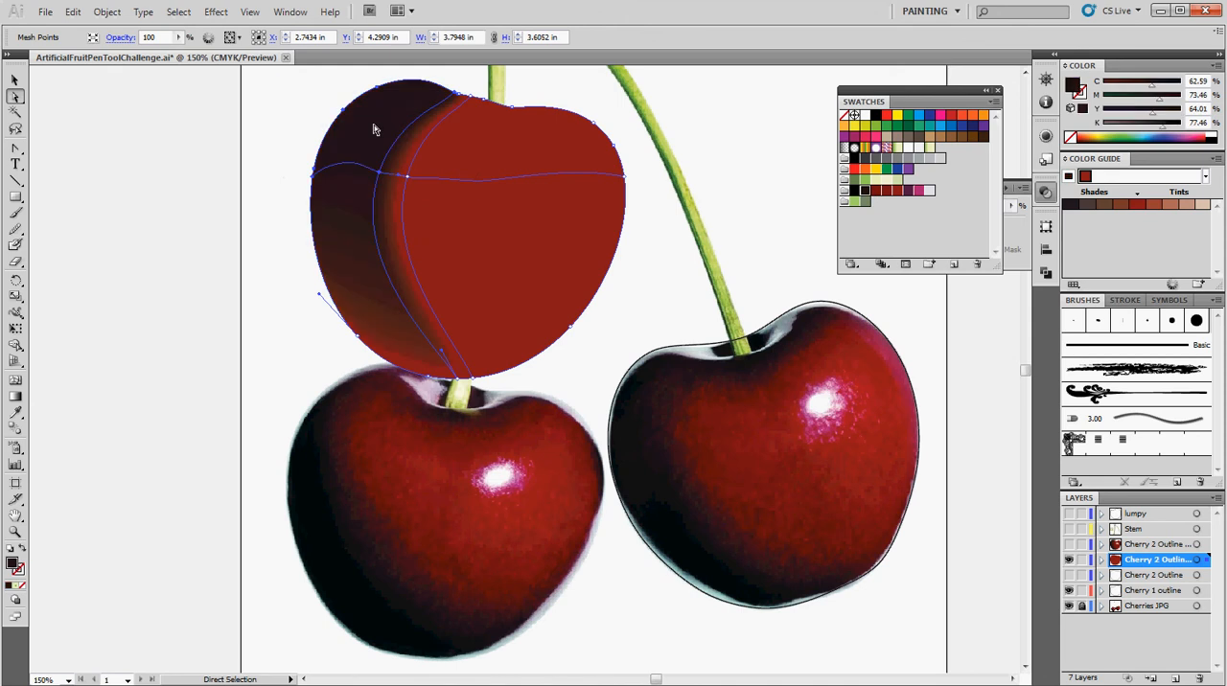
# Color the cherry's lower-left mesh patch with the same dark maroon swatch.
pyautogui.click(386, 340)
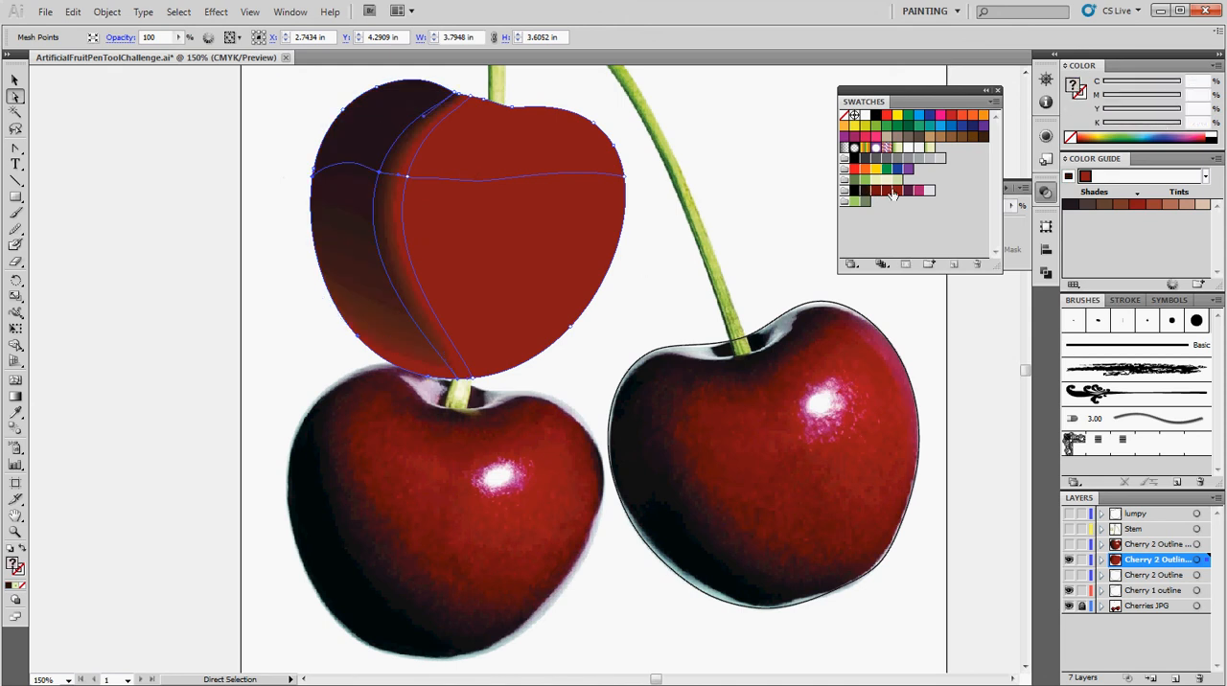
pyautogui.moveTo(864, 190); pyautogui.dragTo(462, 291)
pyautogui.moveTo(383, 331); pyautogui.dragTo(385, 332)
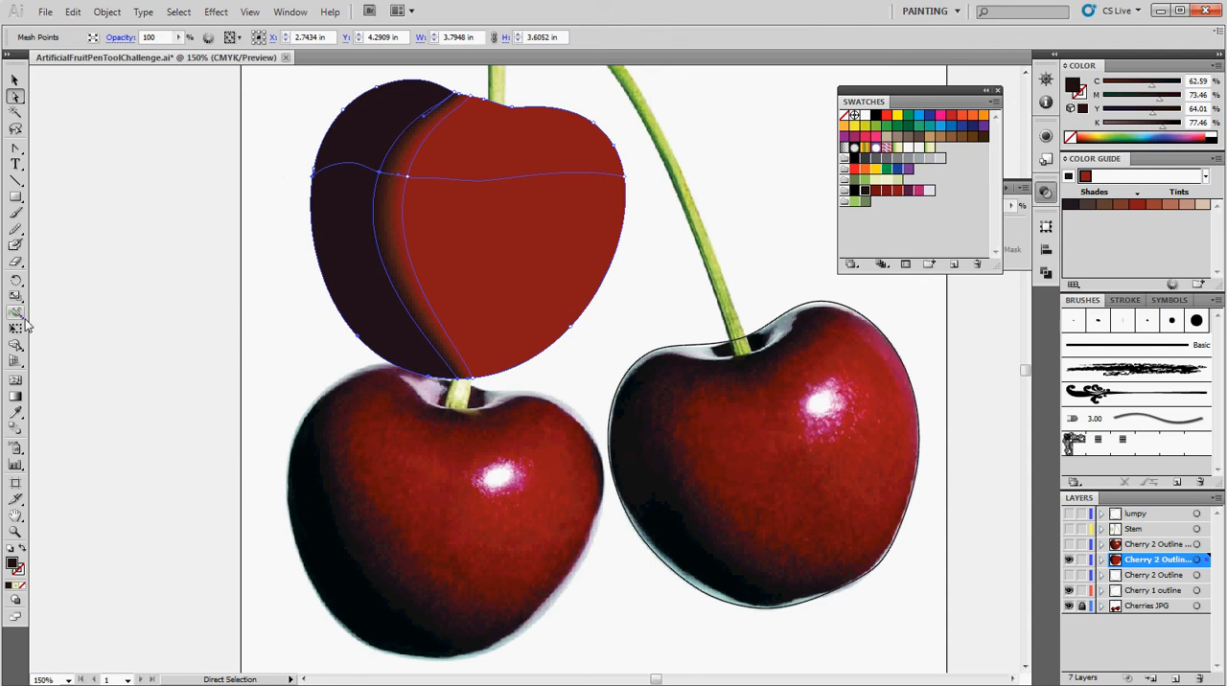
# Add a mesh point near the cherry's upper center with the Mesh tool and recolor it with the bright red swatch.
pyautogui.click(16, 381)
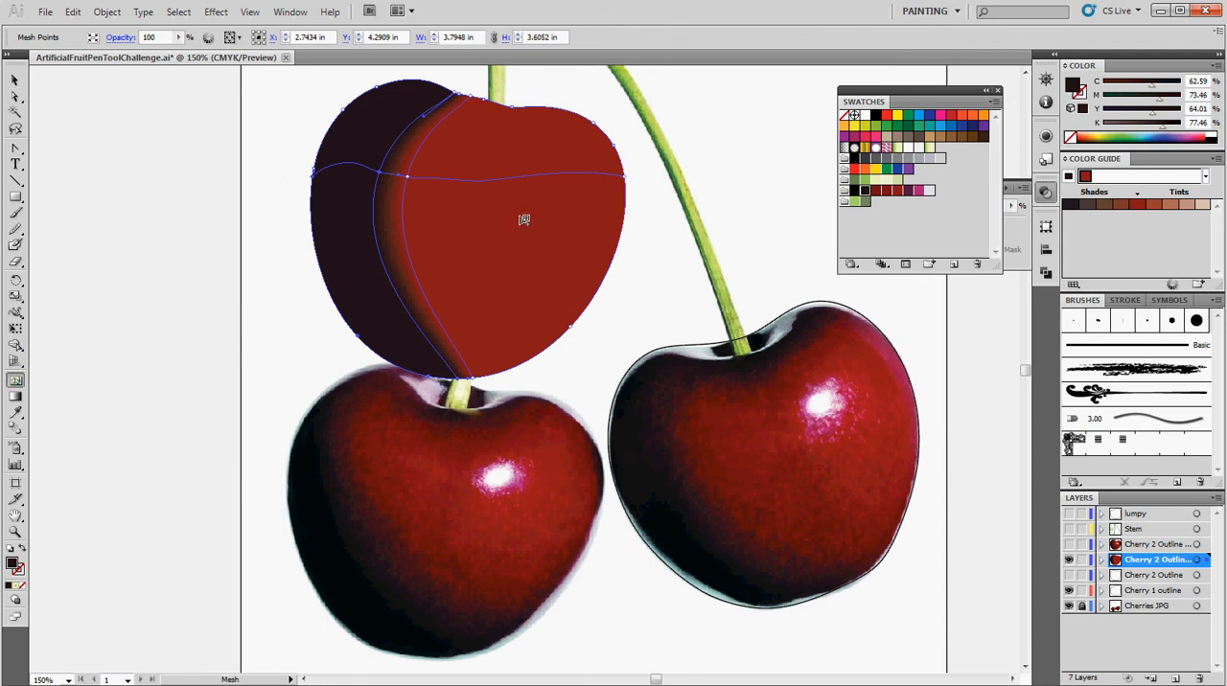
pyautogui.click(509, 150)
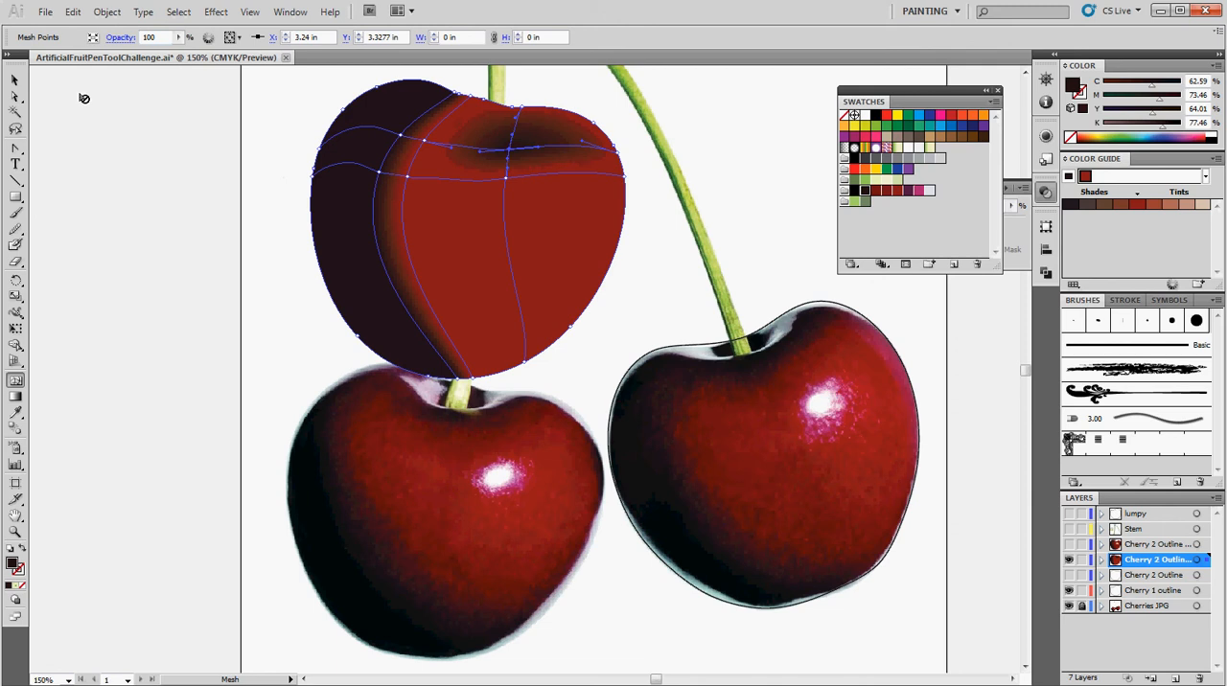
pyautogui.click(15, 97)
pyautogui.click(898, 192)
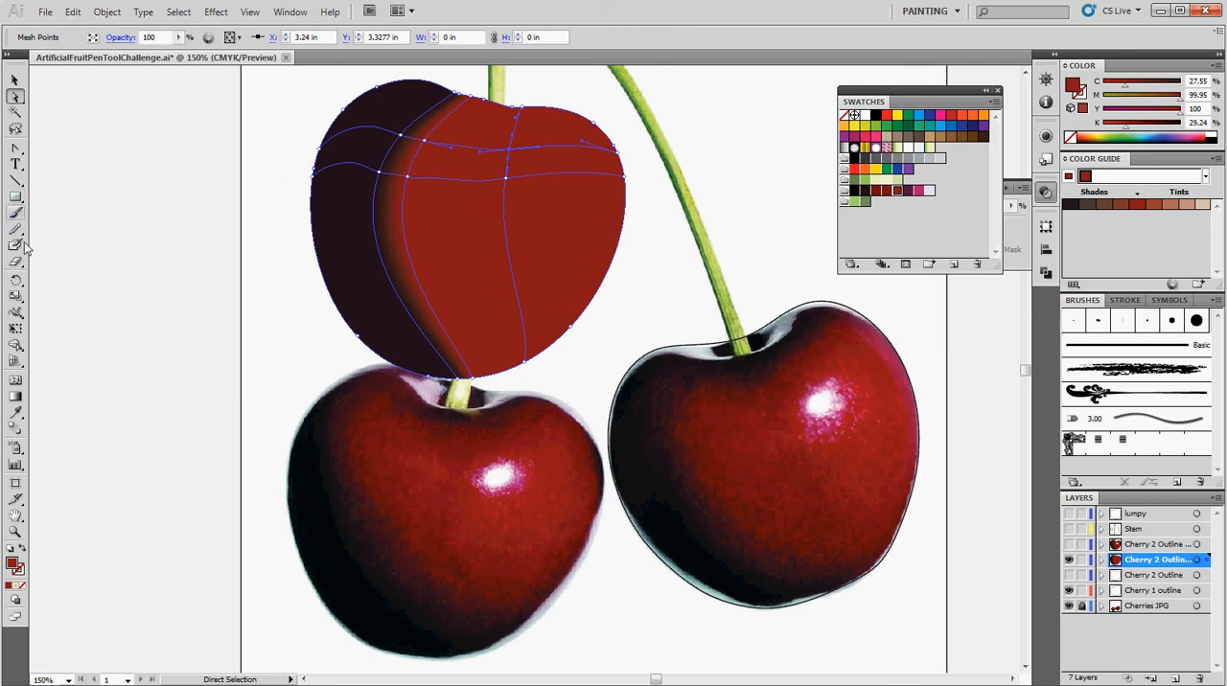
# Add vertical mesh lines on both sides of the highlight area and a horizontal line below it, undoing one surplus horizontal line.
pyautogui.click(16, 381)
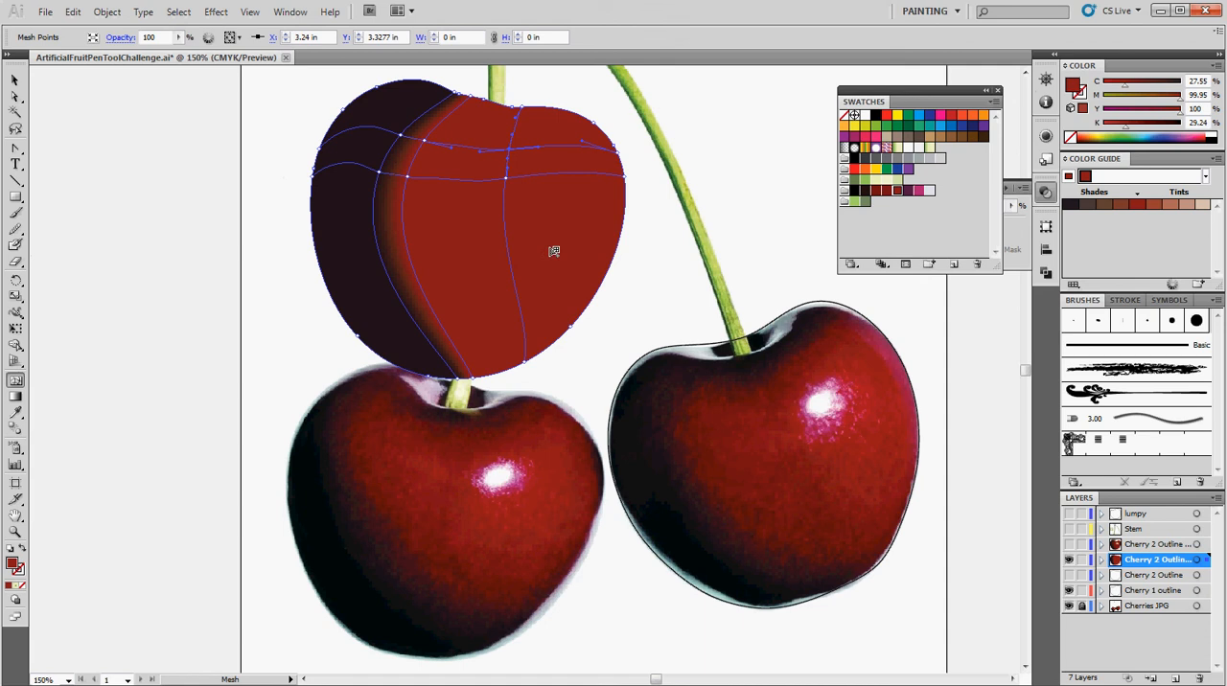
pyautogui.click(547, 192)
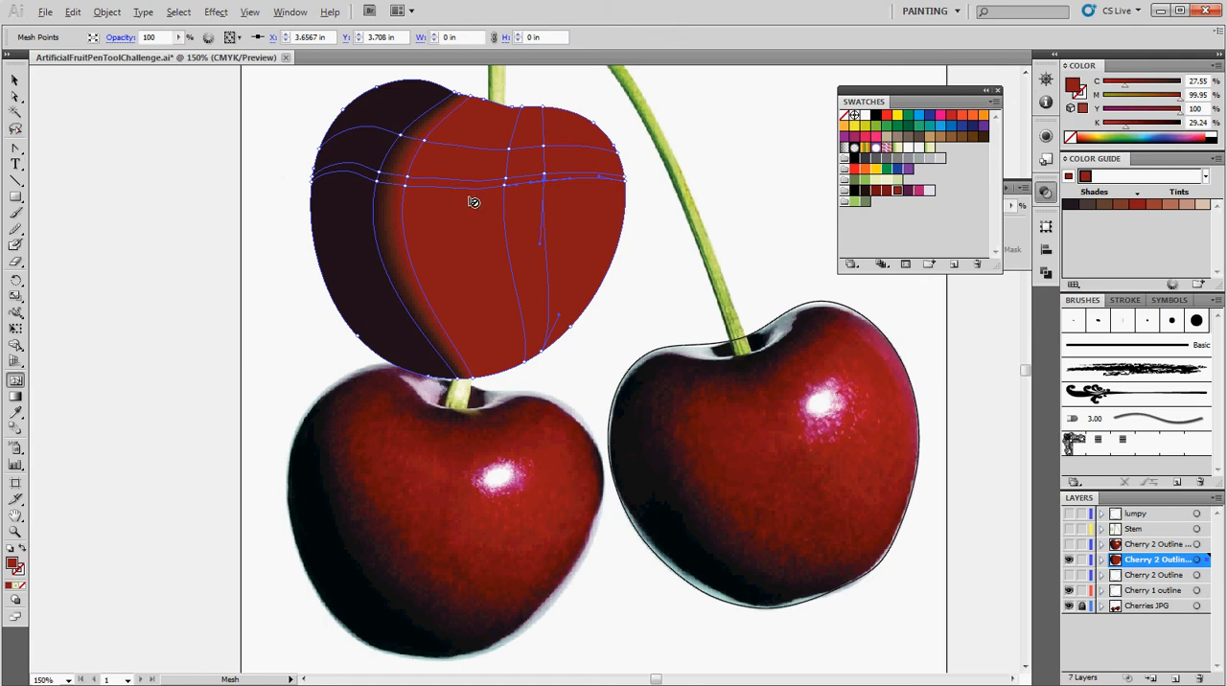
pyautogui.hotkey('ctrl', 'z')
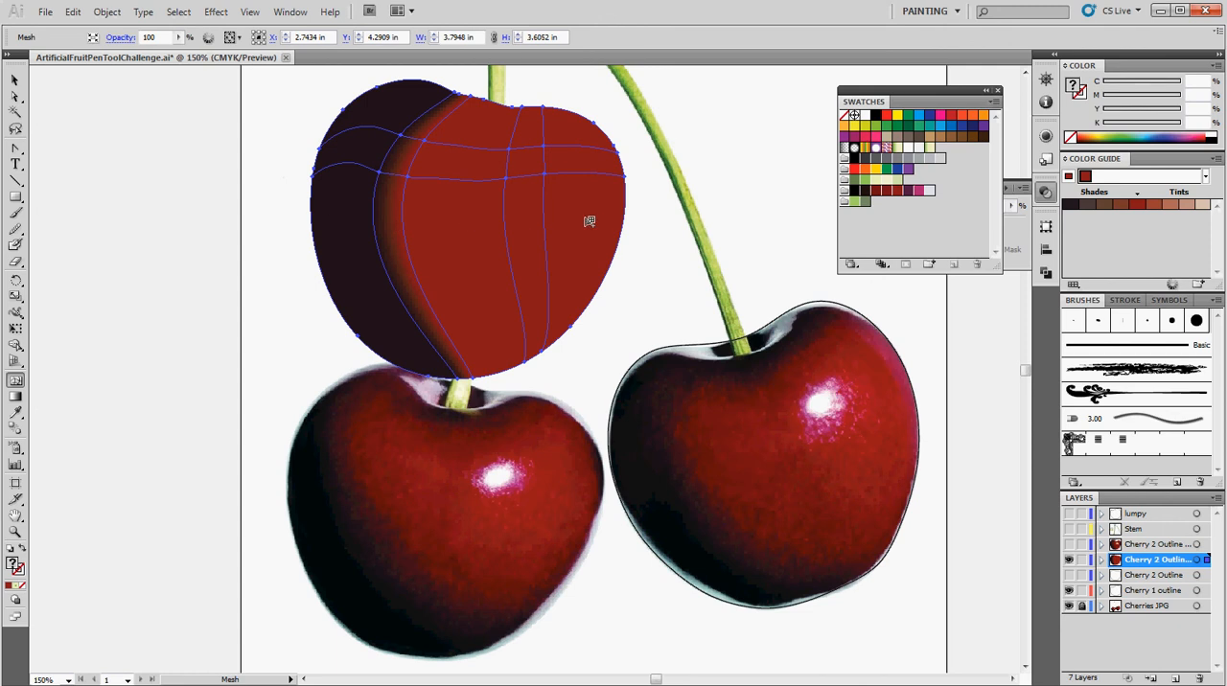
pyautogui.click(489, 211)
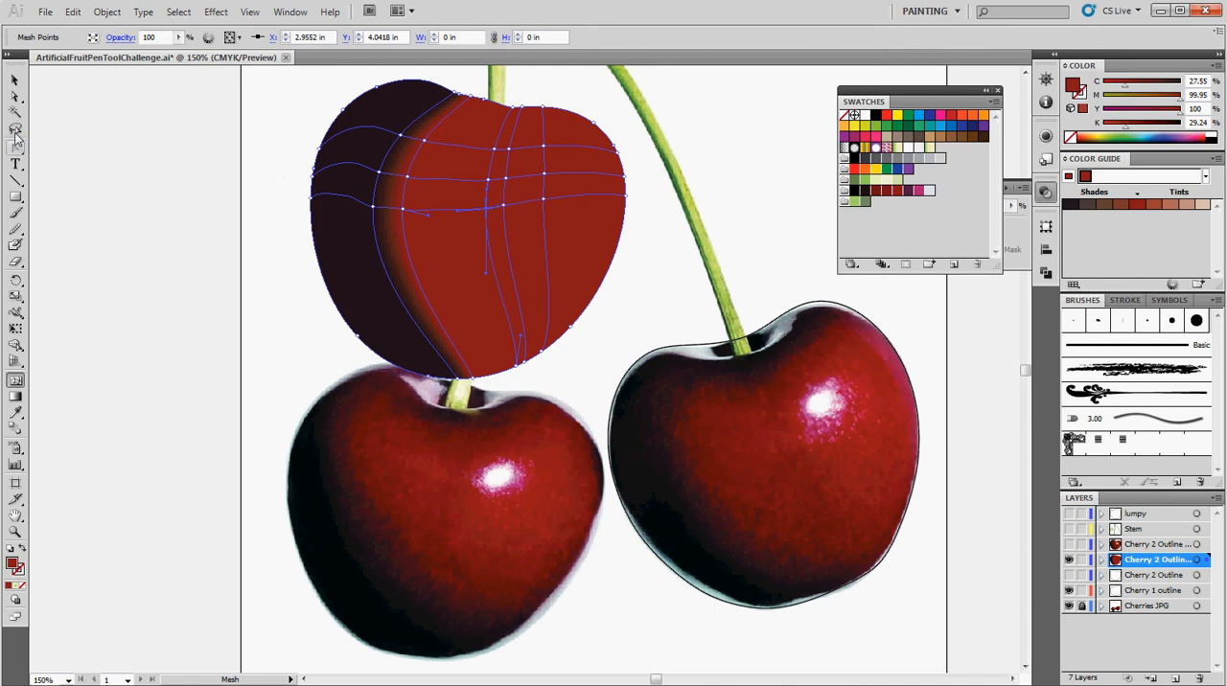
# Color the mesh patch in the cherry's upper-right highlight area with the light gray swatch.
pyautogui.click(15, 96)
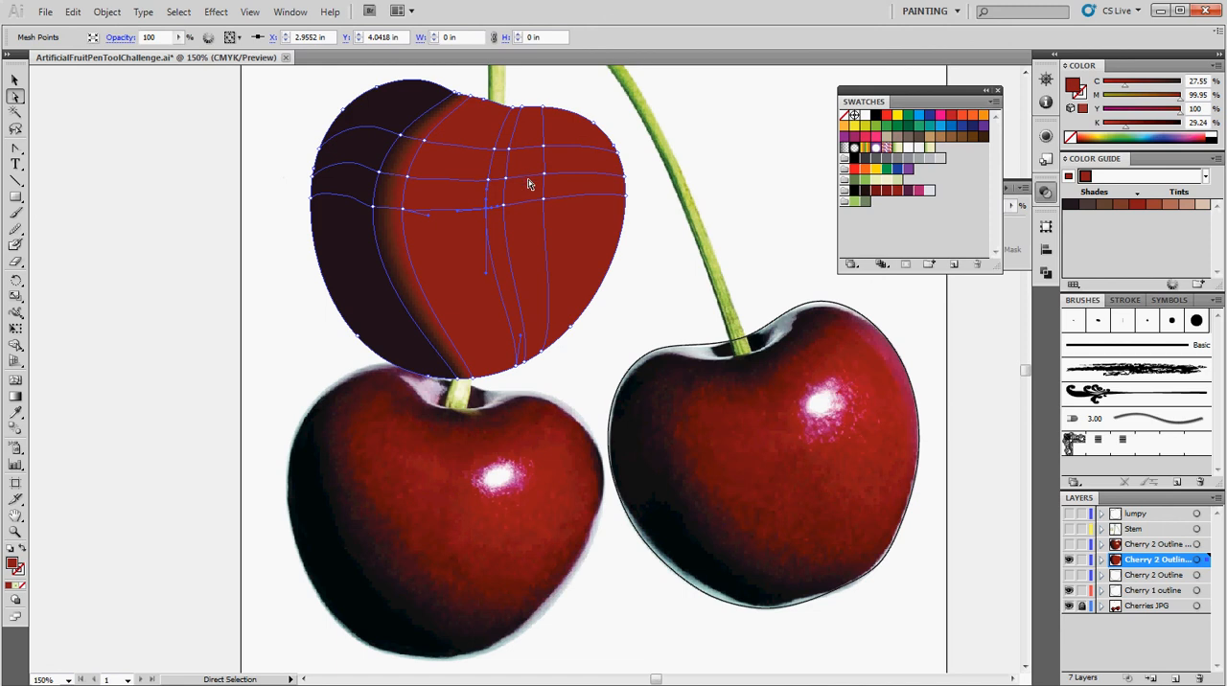
pyautogui.click(528, 196)
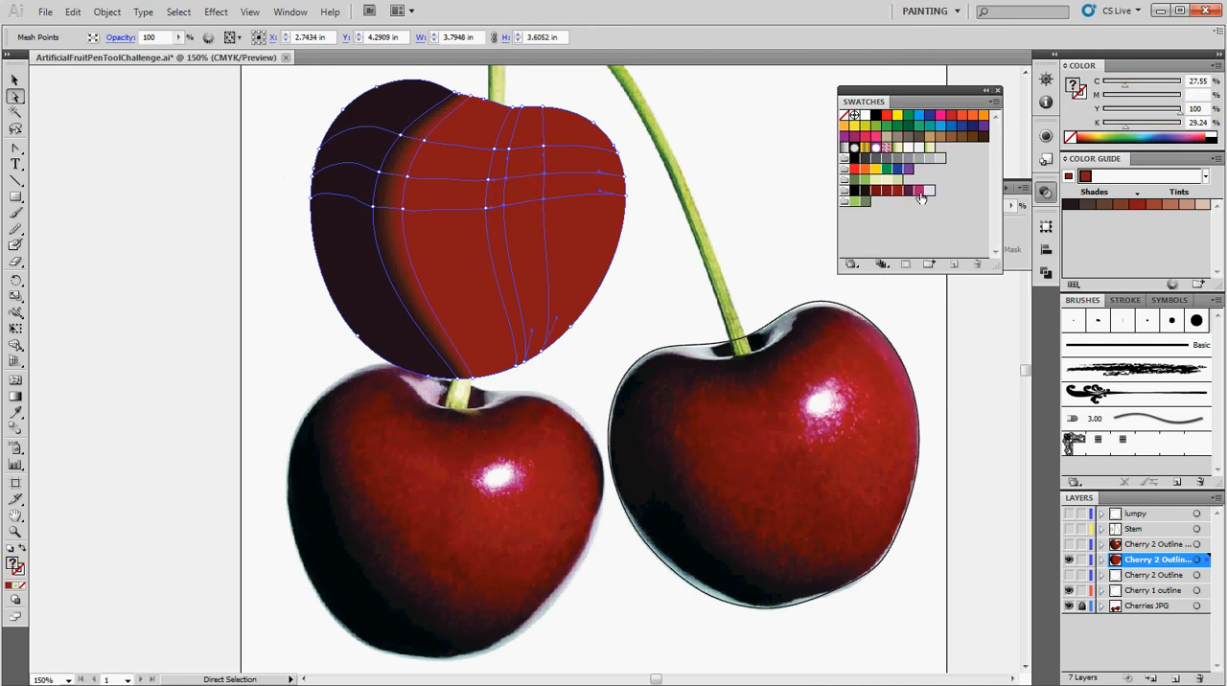
pyautogui.moveTo(525, 193); pyautogui.dragTo(524, 193)
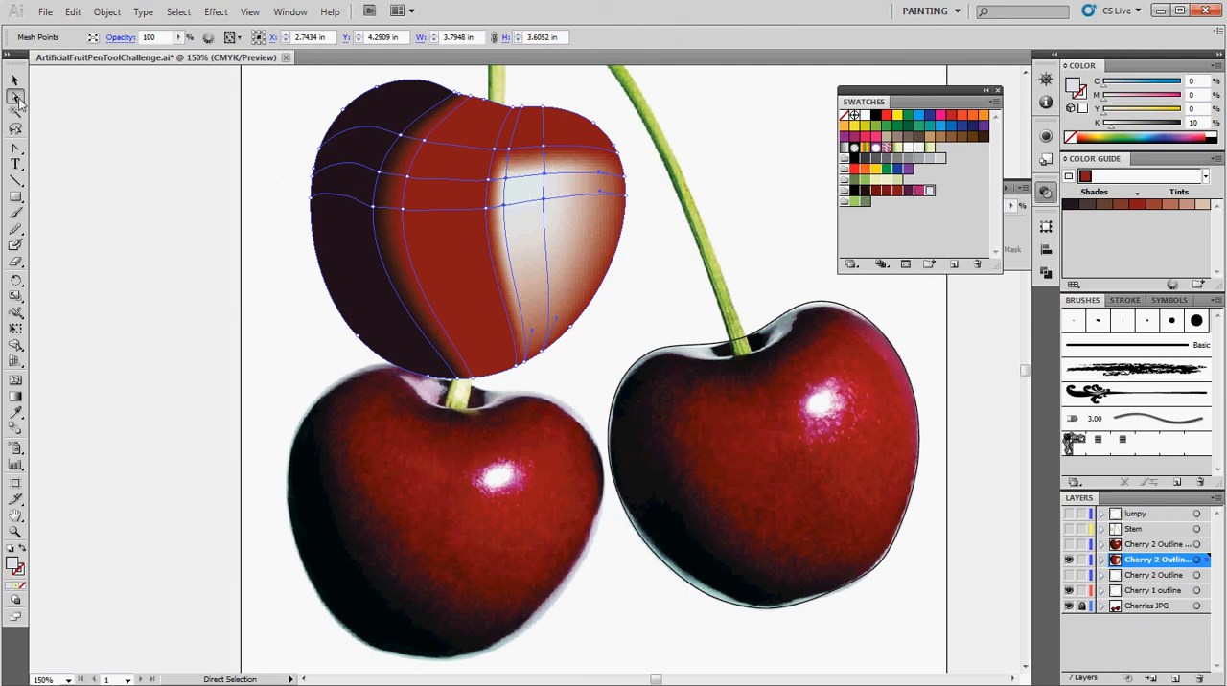
# Pick up the red of the patch beside the highlight and add two red mesh points right of and below the highlight.
pyautogui.click(442, 201)
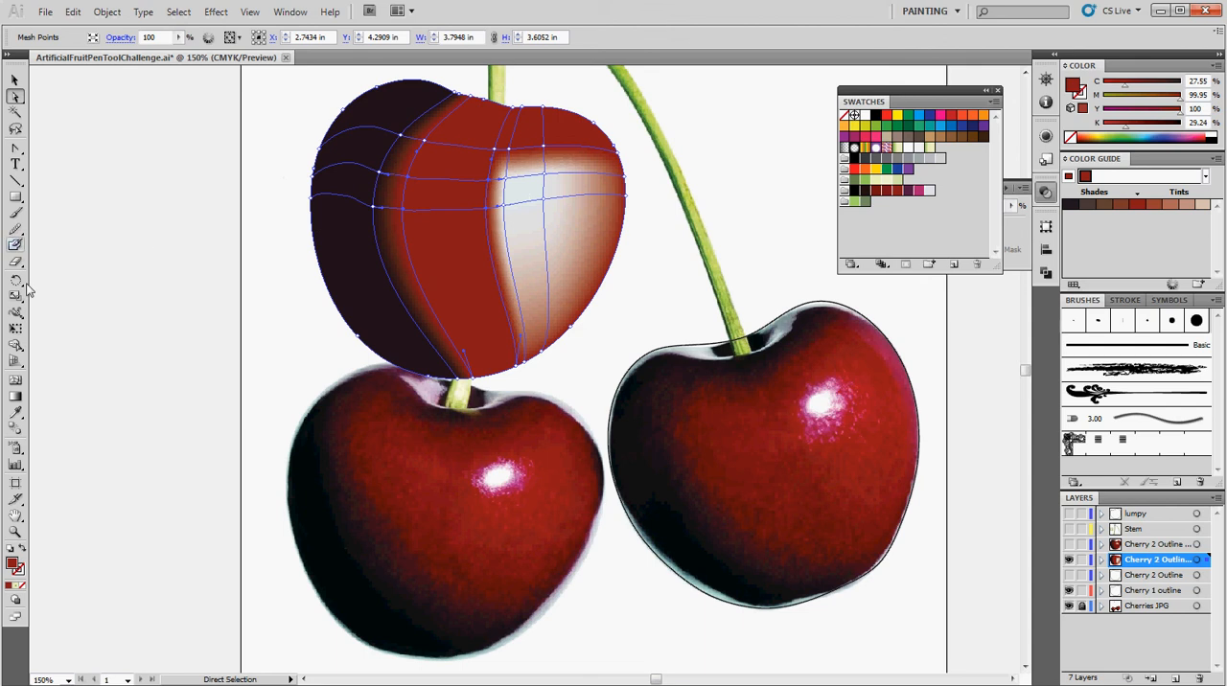
pyautogui.click(17, 380)
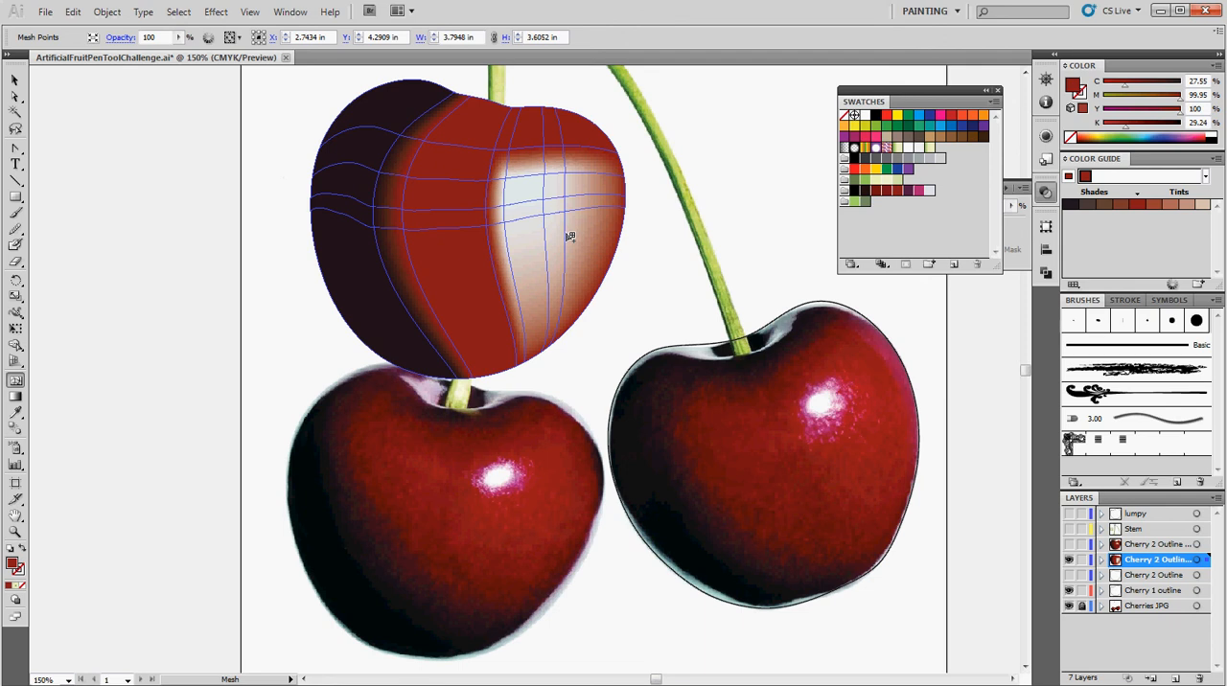
pyautogui.click(567, 240)
pyautogui.click(523, 252)
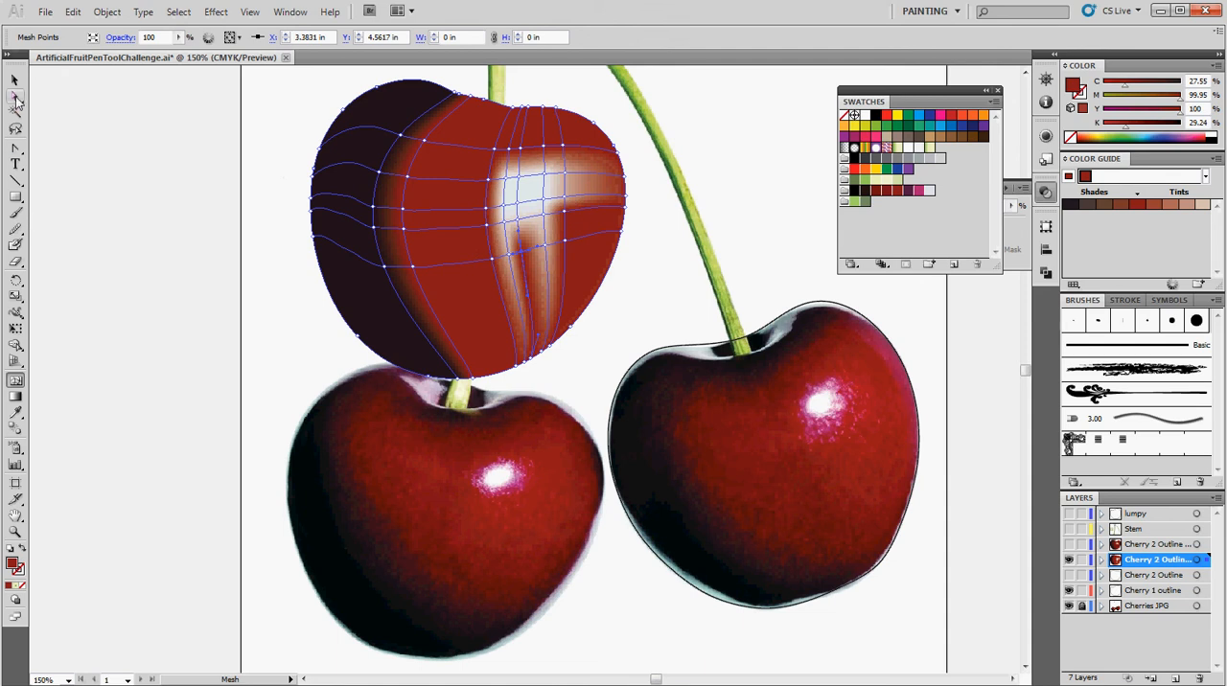
# Color the mesh patches below and right of the highlight with the bright red swatch, leaving only a small light highlight.
pyautogui.click(16, 96)
pyautogui.click(510, 298)
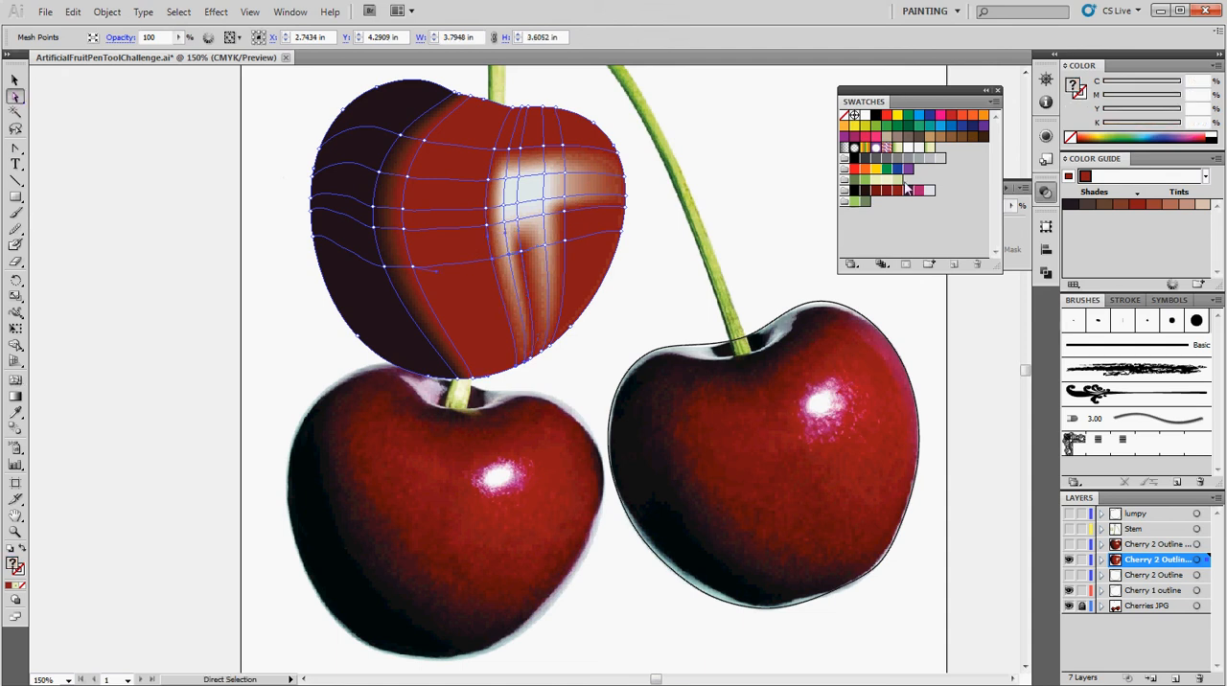
pyautogui.moveTo(898, 191); pyautogui.dragTo(513, 300)
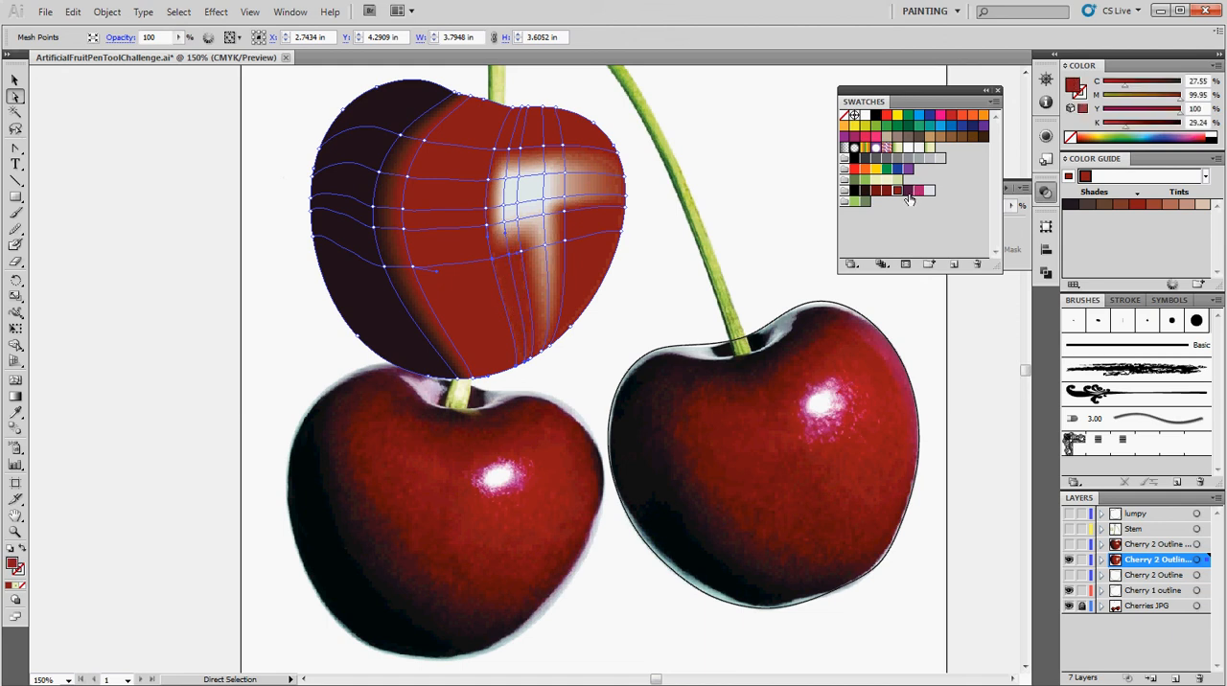
pyautogui.moveTo(897, 192); pyautogui.dragTo(545, 283)
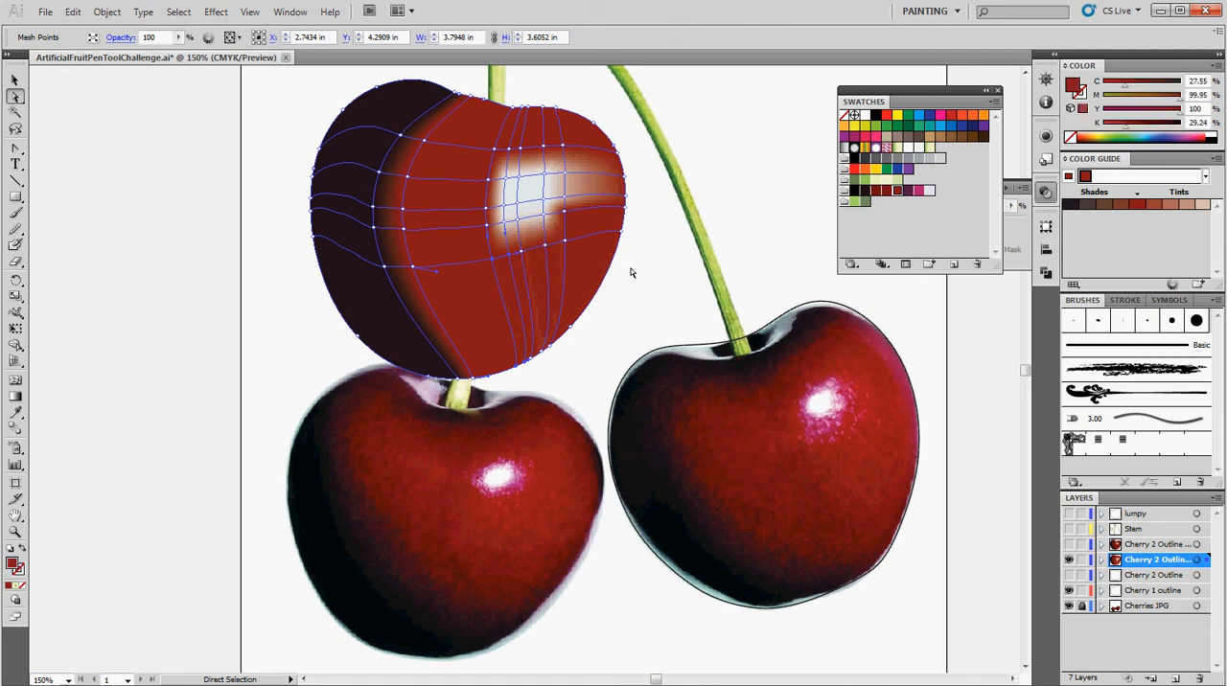
pyautogui.moveTo(897, 191); pyautogui.dragTo(591, 185)
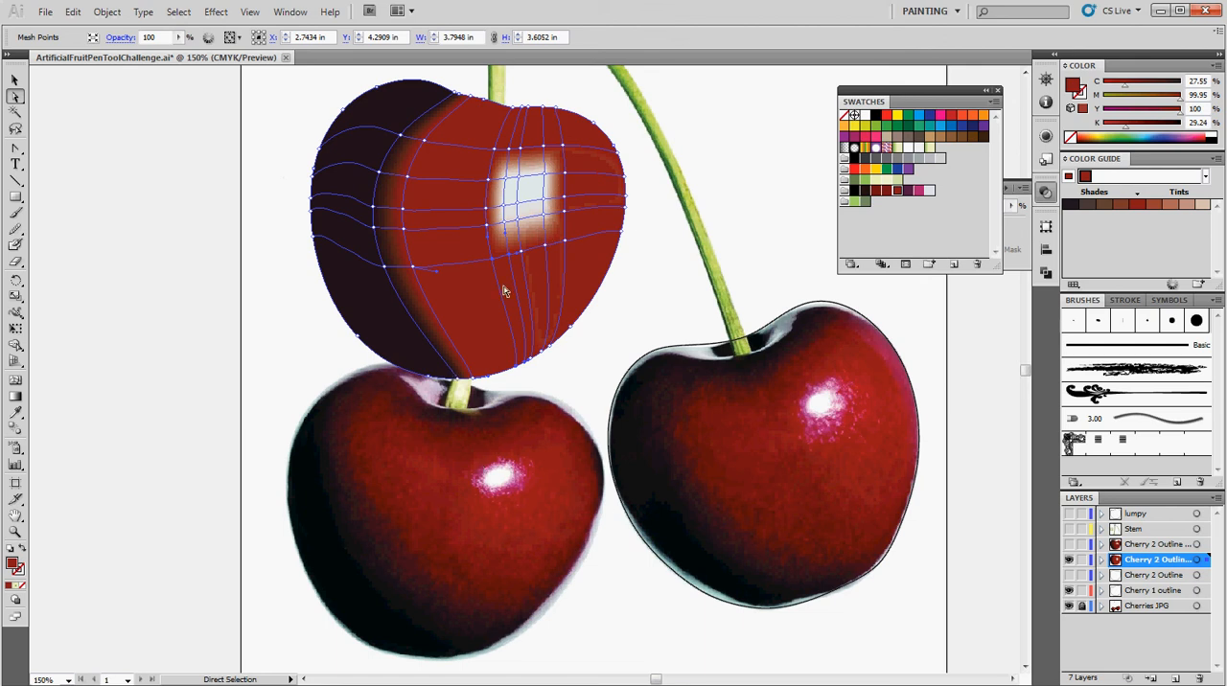
# Hide the layer with the practice mesh cherry and show the Cherry 2 Outline layer above it with the finished cherry.
pyautogui.scroll(5, 467, 265)
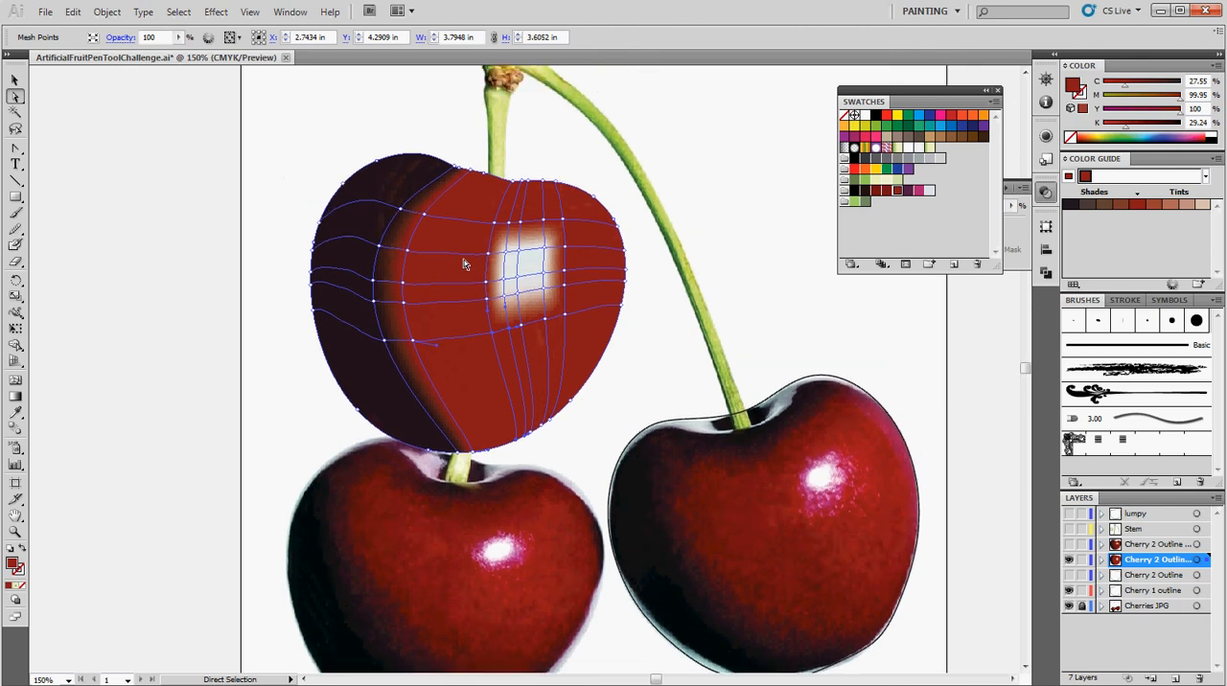
pyautogui.scroll(6, 479, 274)
pyautogui.scroll(-6, 744, 331)
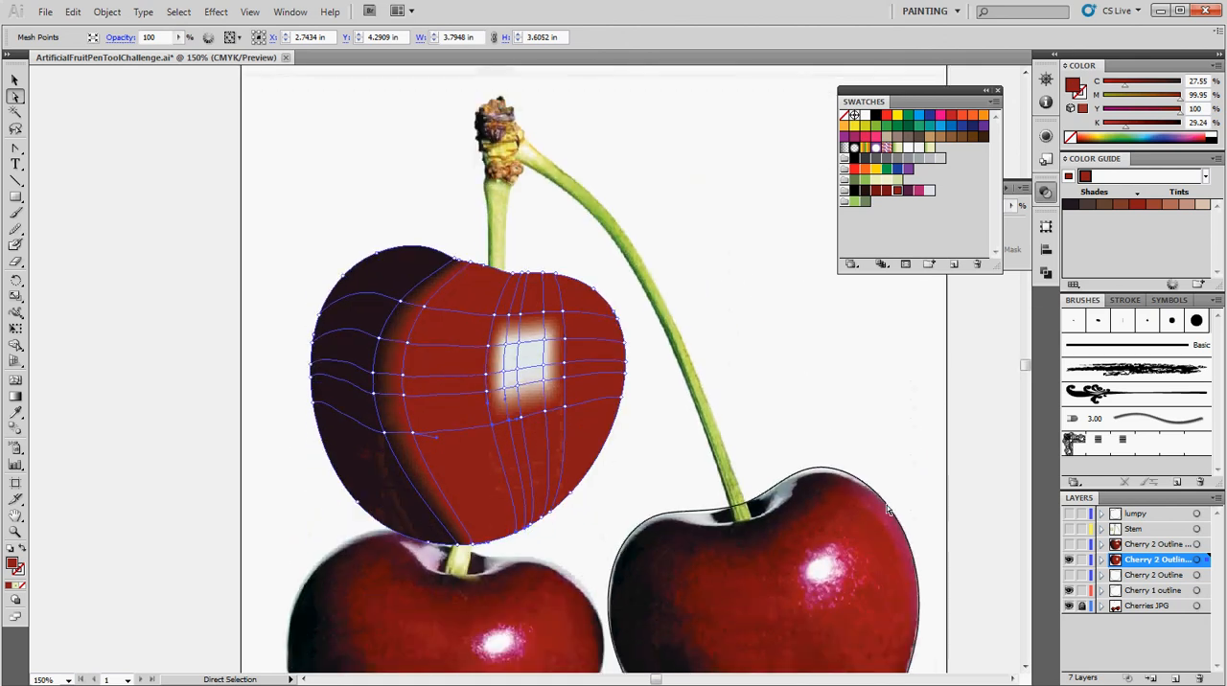
pyautogui.click(1070, 560)
pyautogui.click(1069, 546)
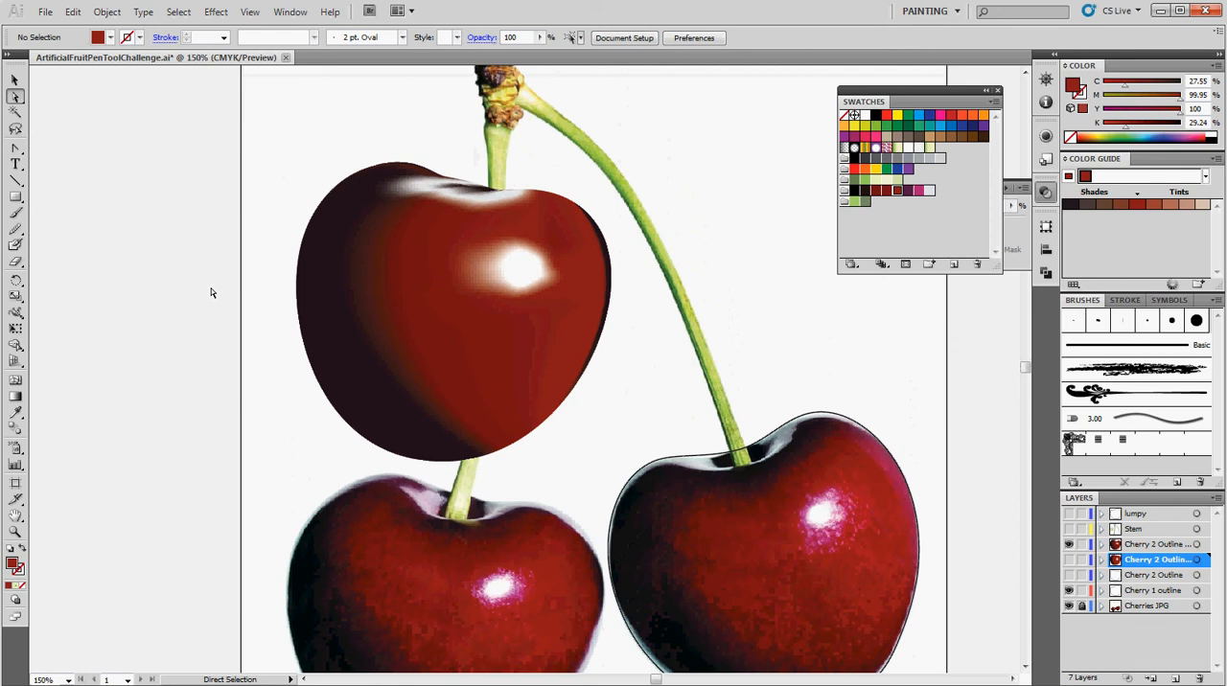
# Select the mesh point at the left edge of the finished cherry's white highlight and adjust its direction handle.
pyautogui.click(15, 80)
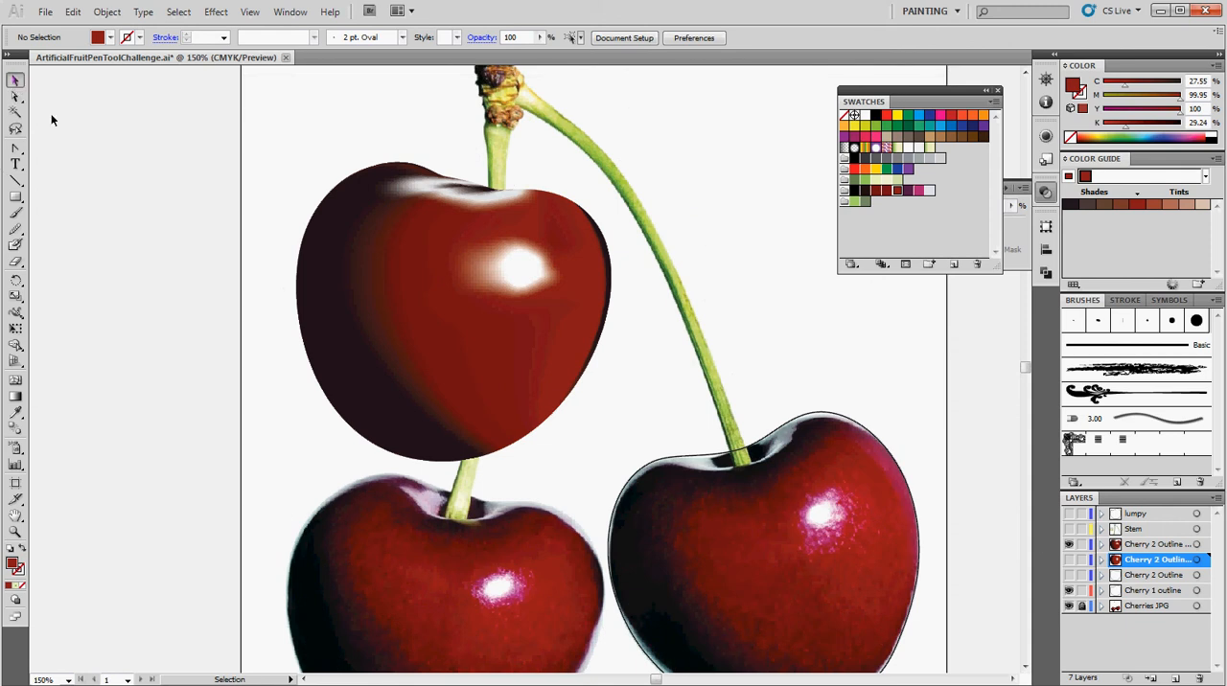
pyautogui.click(16, 96)
pyautogui.click(493, 331)
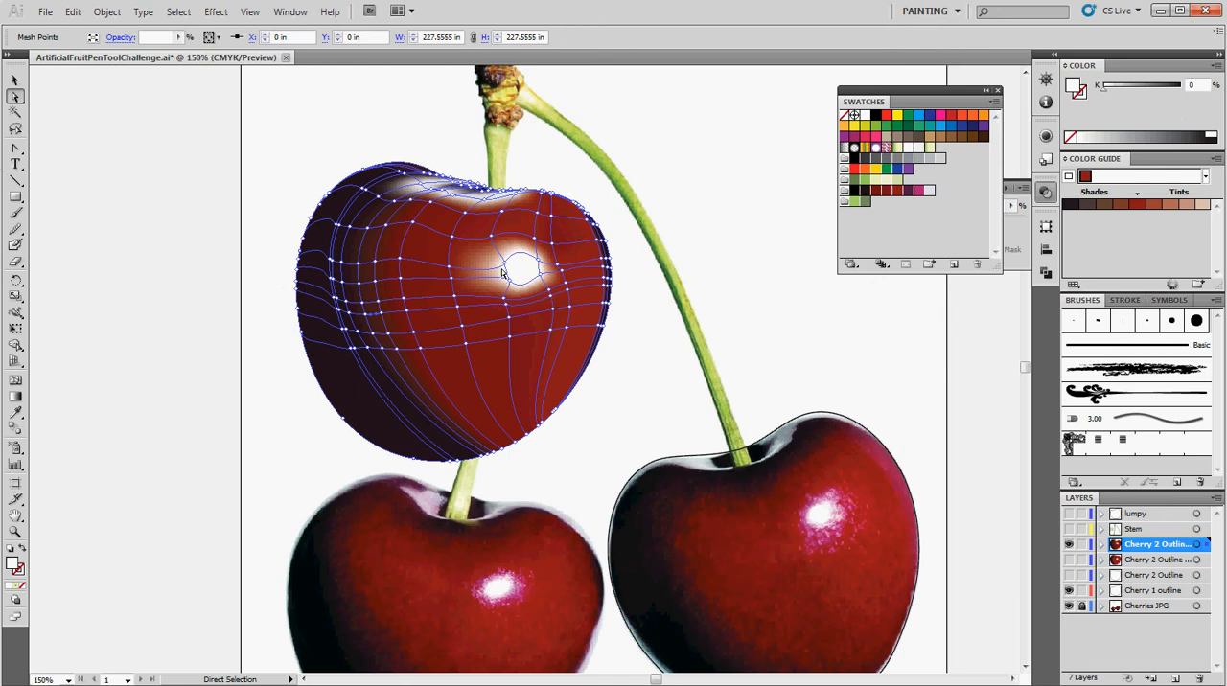
pyautogui.click(508, 267)
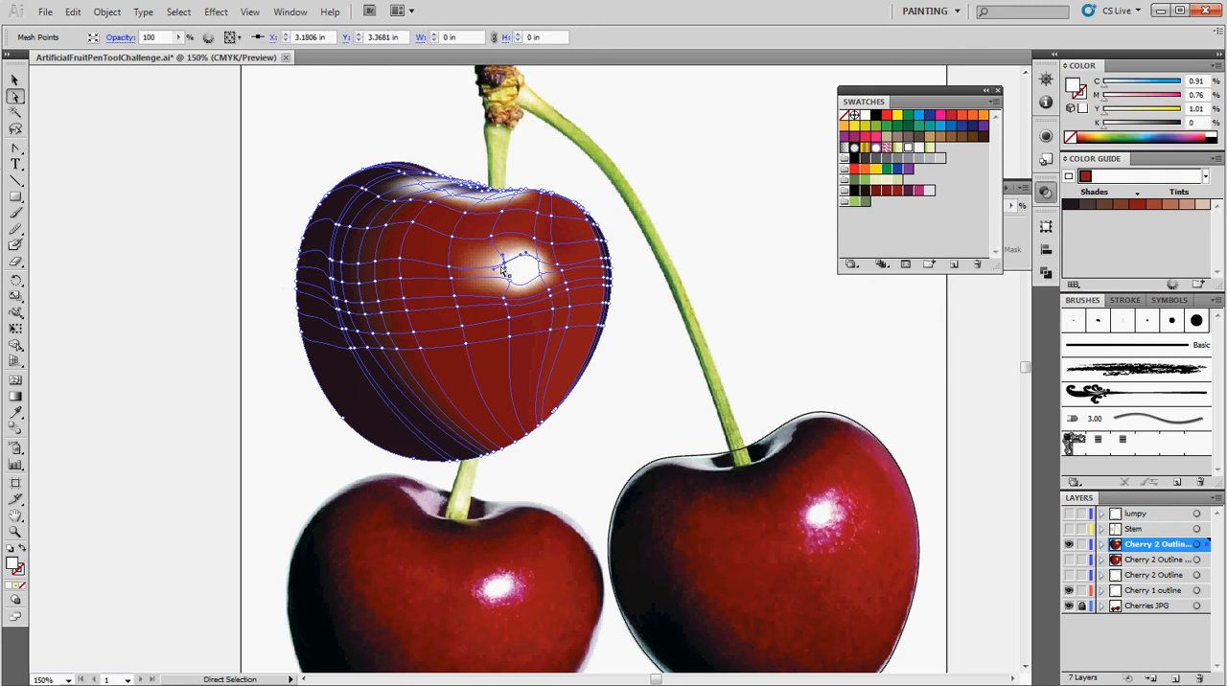
pyautogui.moveTo(495, 275); pyautogui.dragTo(506, 279)
pyautogui.scroll(-3, 701, 316)
pyautogui.scroll(-2, 688, 327)
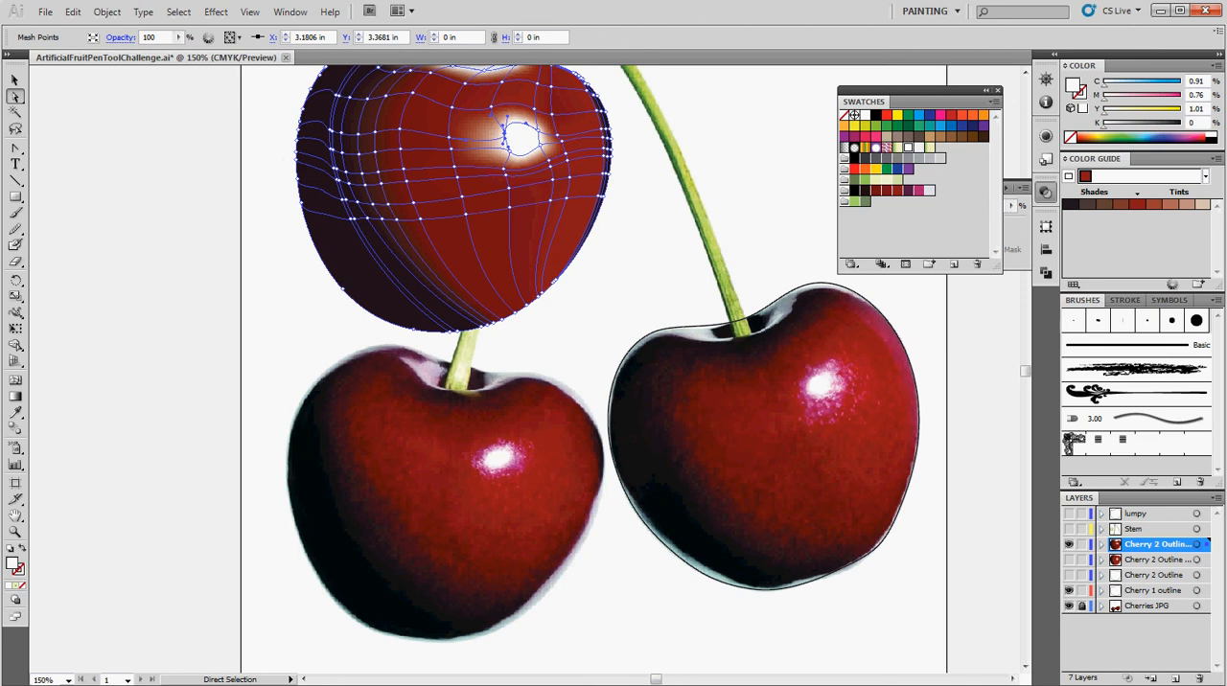
pyautogui.click(1160, 10)
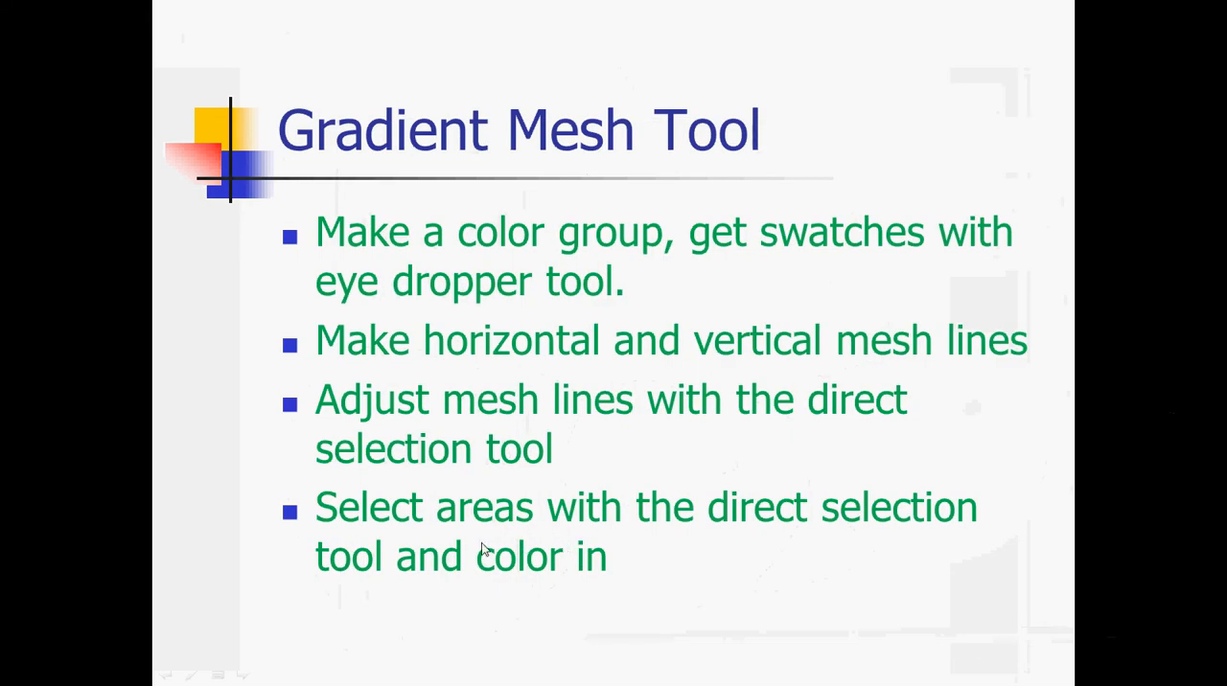
pyautogui.click(668, 570)
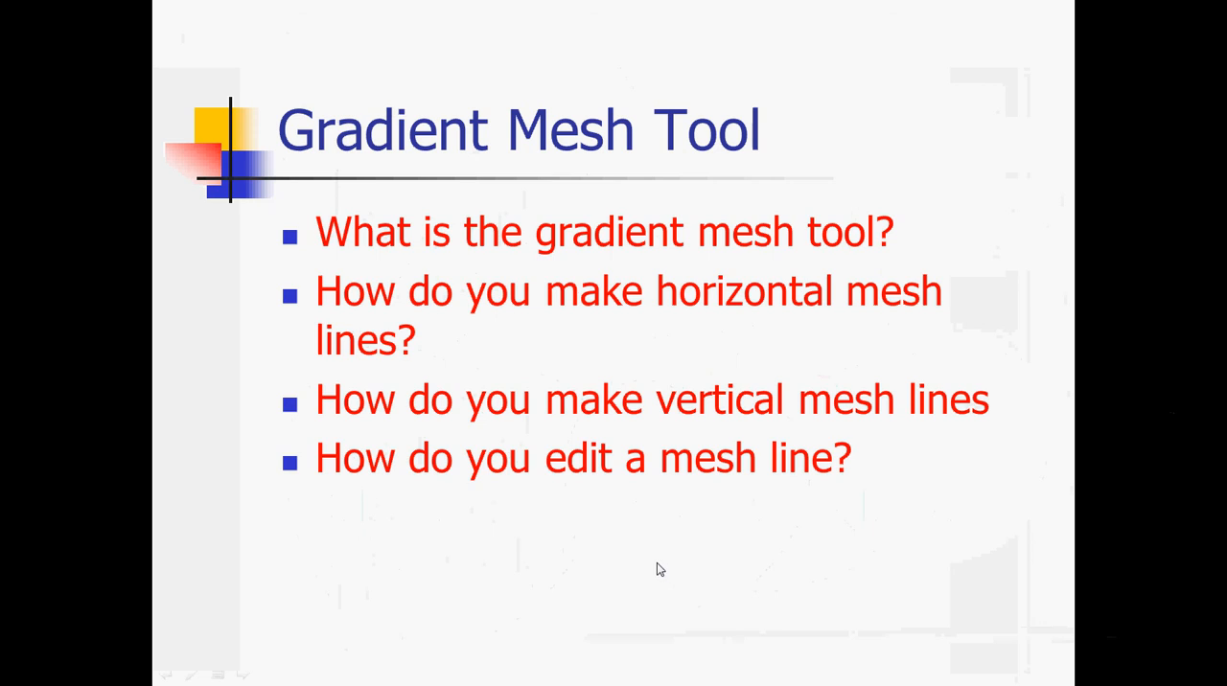